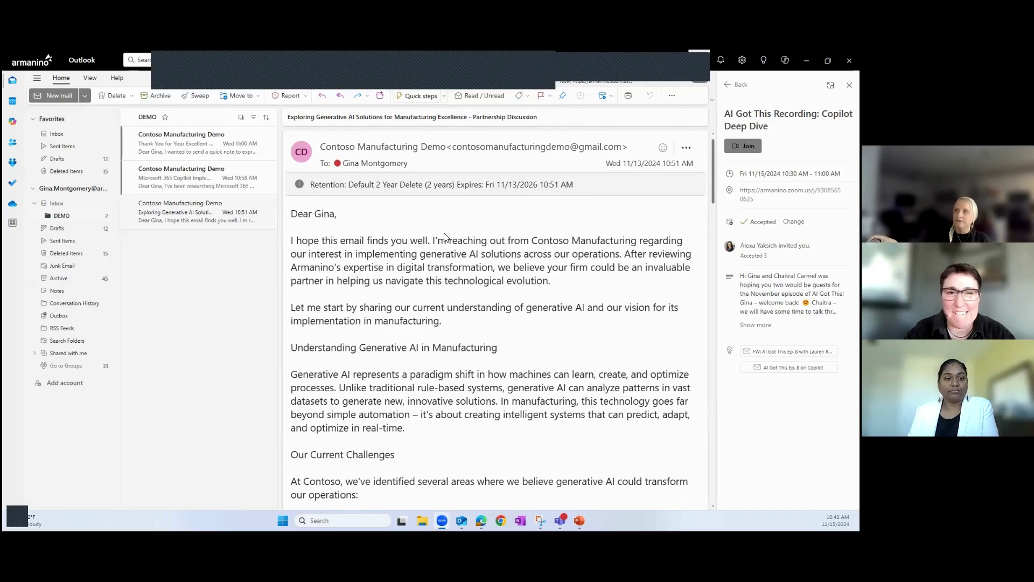
Step: Close the calendar event details and have Copilot draft a meeting invitation from the open Contoso Manufacturing generative AI email
{"action": "scroll", "coordinate": [447, 237], "scroll_direction": "down", "scroll_amount": 2}
{"action": "scroll", "coordinate": [451, 239], "scroll_direction": "up", "scroll_amount": 2}
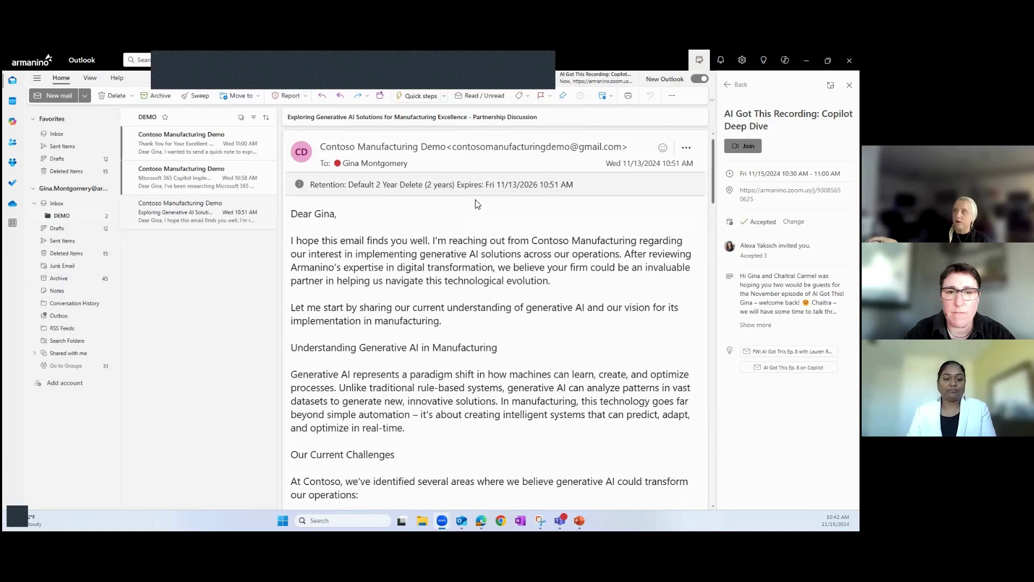
{"action": "left_click", "coordinate": [849, 85]}
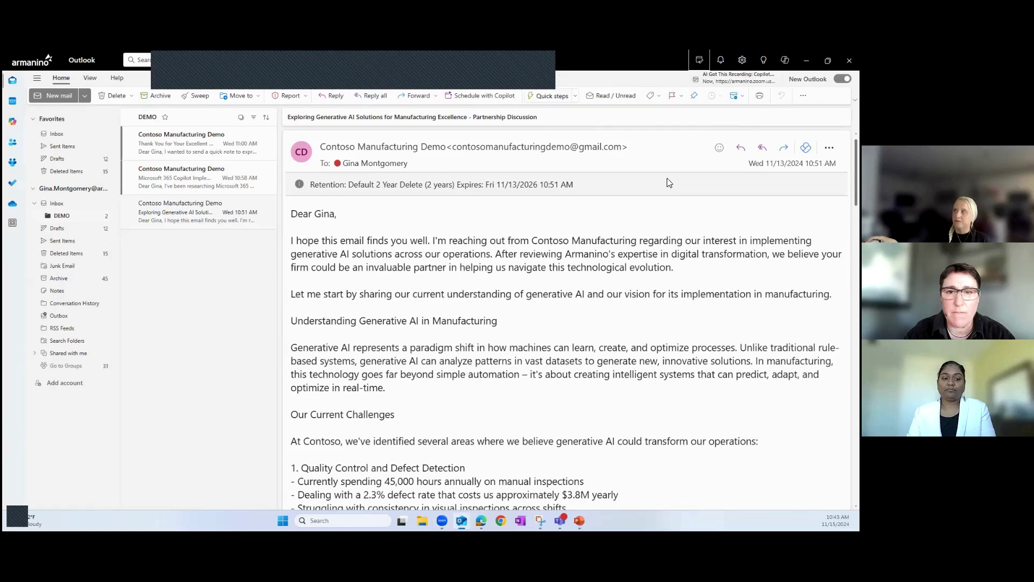
{"action": "left_click", "coordinate": [489, 98]}
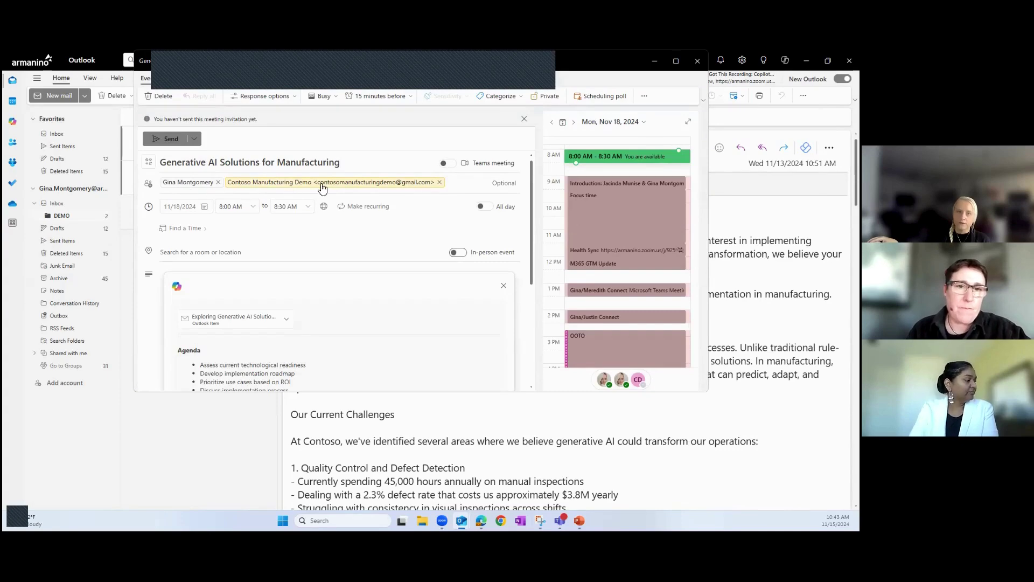
Step: Review the drafted invitation's recipients, agenda and conversation summary, and minimize the invitation
{"action": "scroll", "coordinate": [362, 293], "scroll_direction": "down", "scroll_amount": 3}
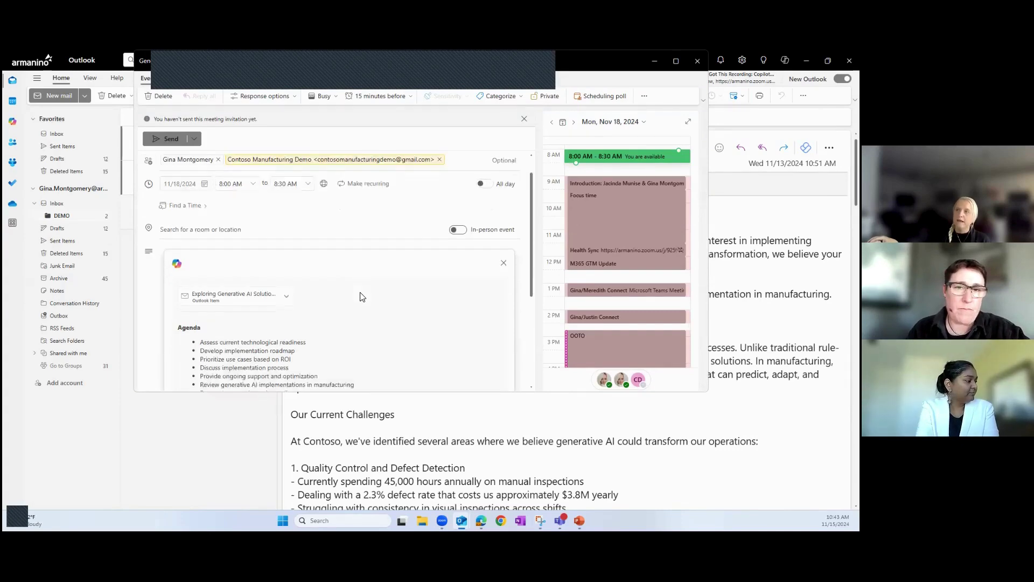
{"action": "scroll", "coordinate": [361, 291], "scroll_direction": "down", "scroll_amount": 2}
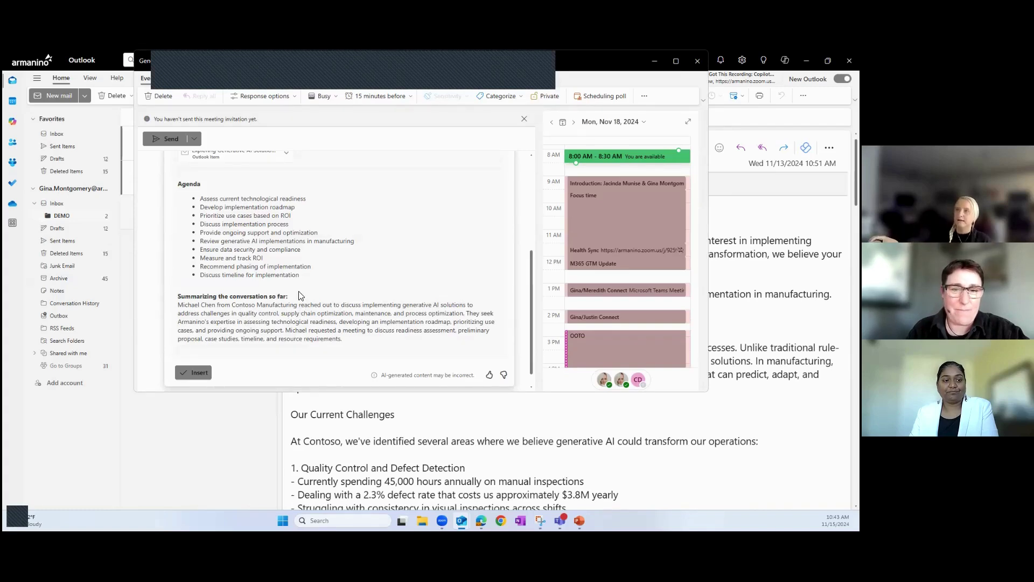
{"action": "scroll", "coordinate": [300, 294], "scroll_direction": "up", "scroll_amount": 3}
{"action": "scroll", "coordinate": [299, 294], "scroll_direction": "up", "scroll_amount": 2}
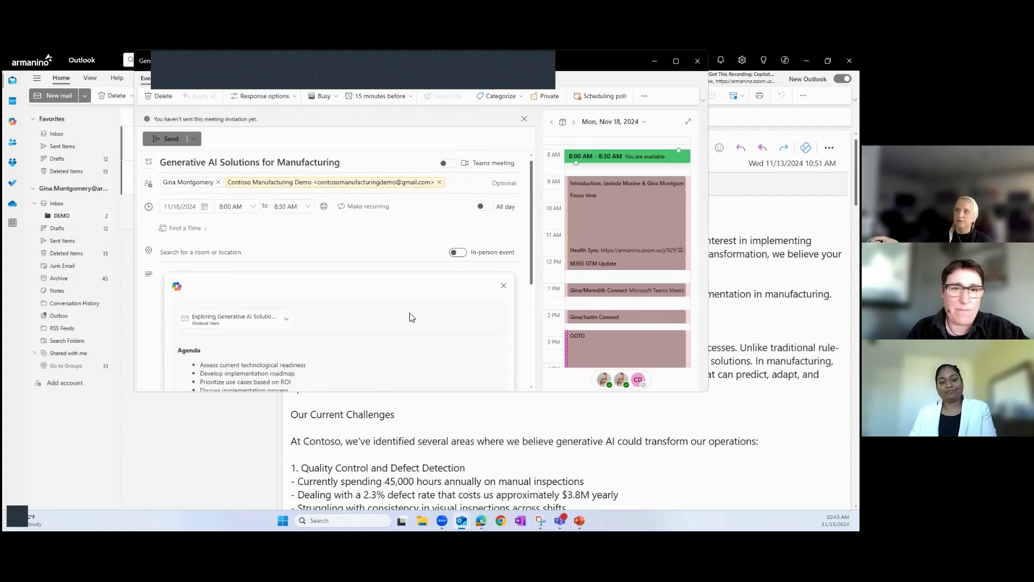
{"action": "scroll", "coordinate": [421, 205], "scroll_direction": "down", "scroll_amount": 3}
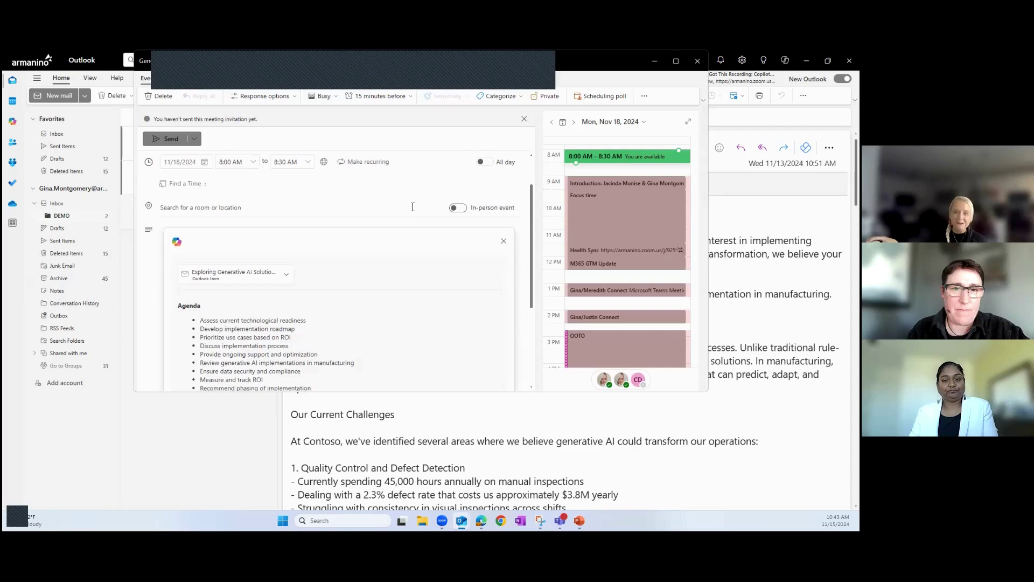
{"action": "left_click", "coordinate": [654, 60]}
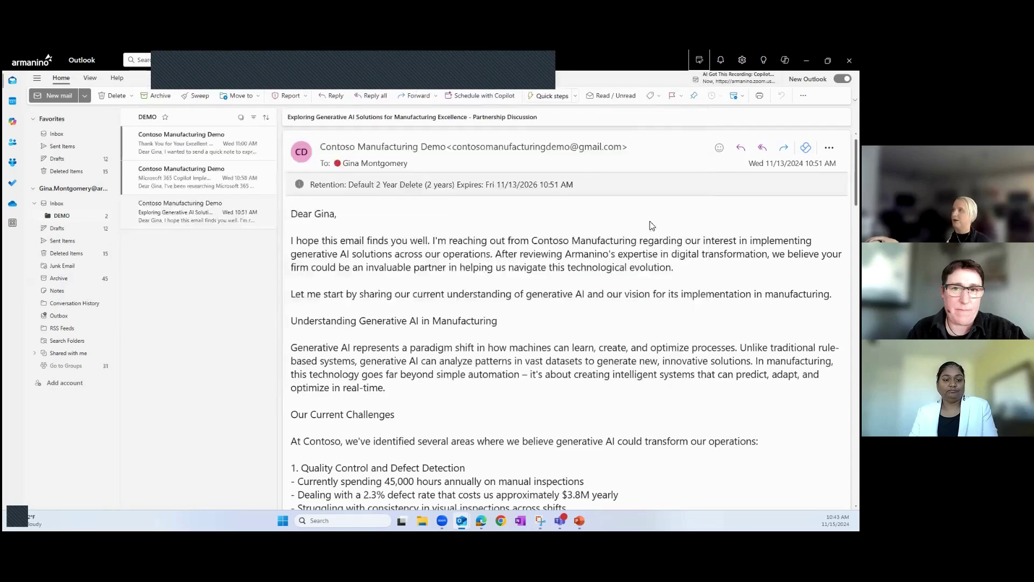
Step: Generate a Copilot summary of the "Exploring Generative AI Solutions for Manufacturing Excellence - Partnership Discussion" email
{"action": "left_click", "coordinate": [186, 178]}
{"action": "left_click", "coordinate": [190, 205]}
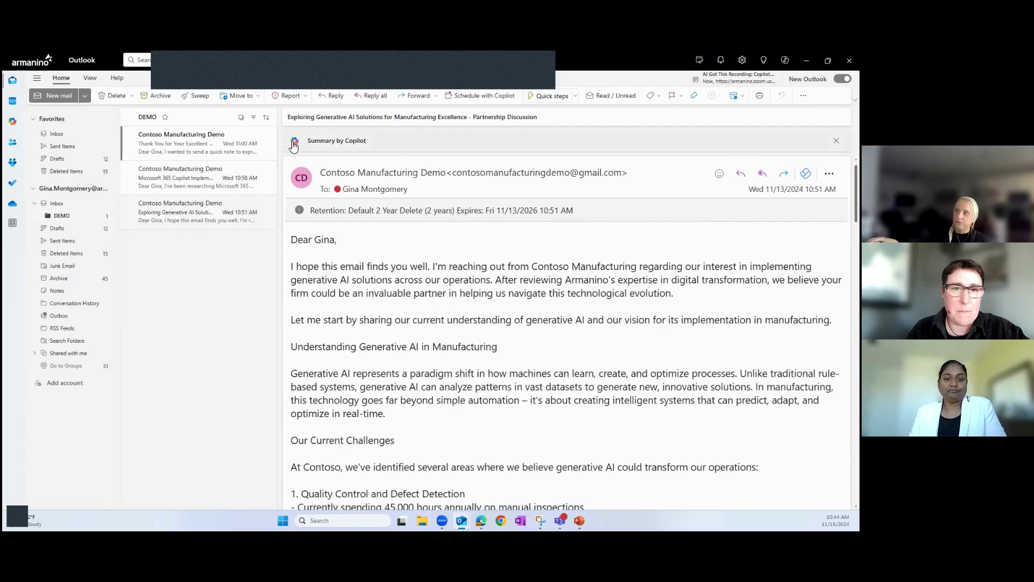
{"action": "left_click", "coordinate": [334, 141]}
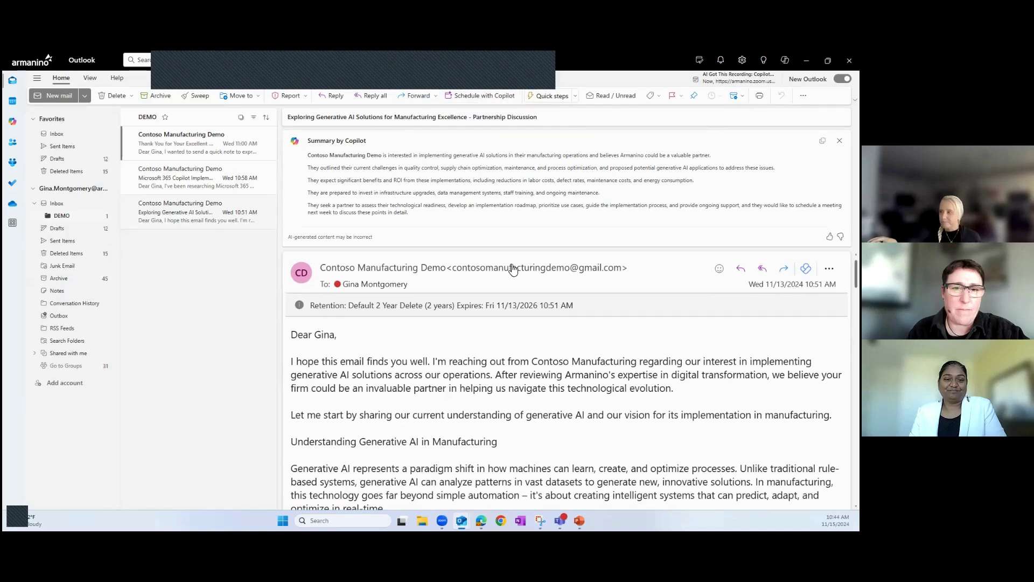
Step: Switch to Microsoft 365 Copilot in Edge and ask it to summarize Contoso Manufacturing Fictional Annual Report - Demo.pdf and point out any specifics on Contoso's IT spending
{"action": "left_click", "coordinate": [479, 522]}
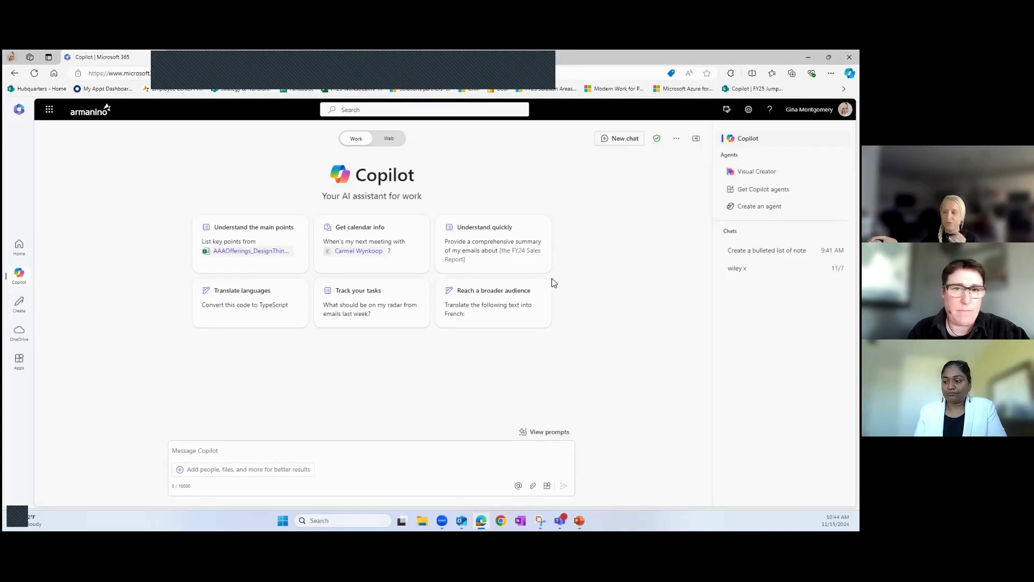
{"action": "left_click", "coordinate": [295, 448]}
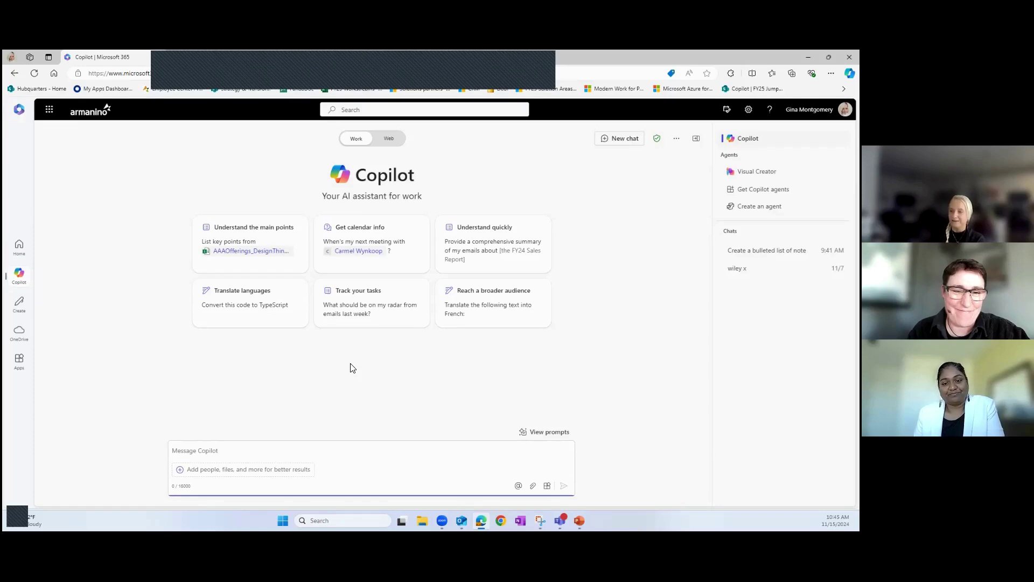
{"action": "type", "text": "Summarize /"}
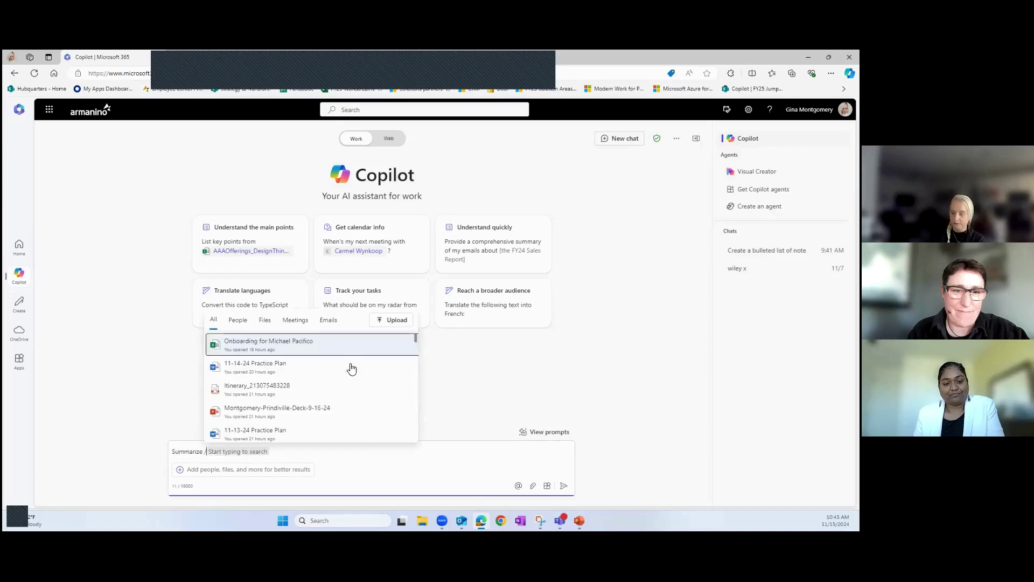
{"action": "type", "text": "annual"}
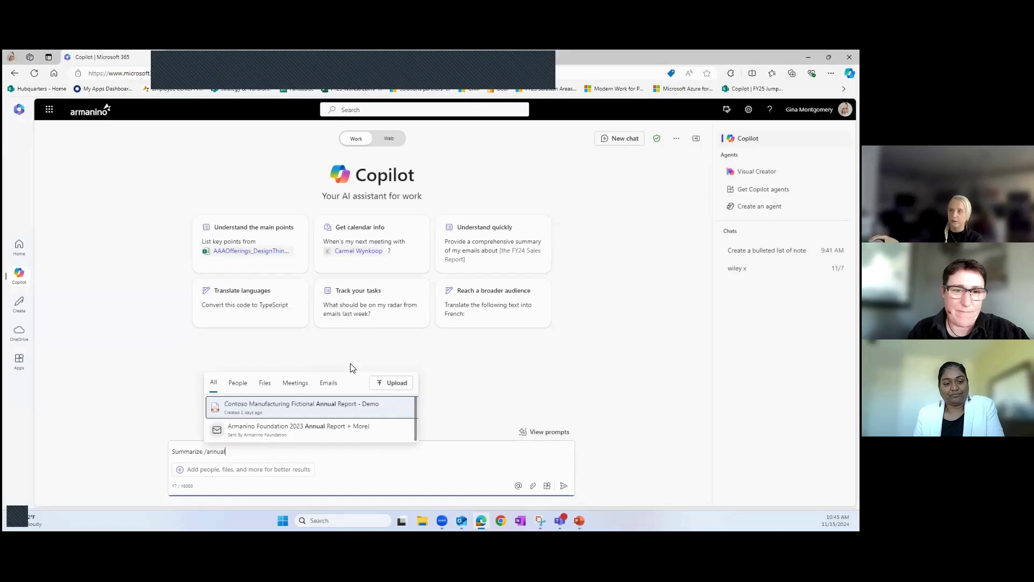
{"action": "left_click", "coordinate": [320, 406]}
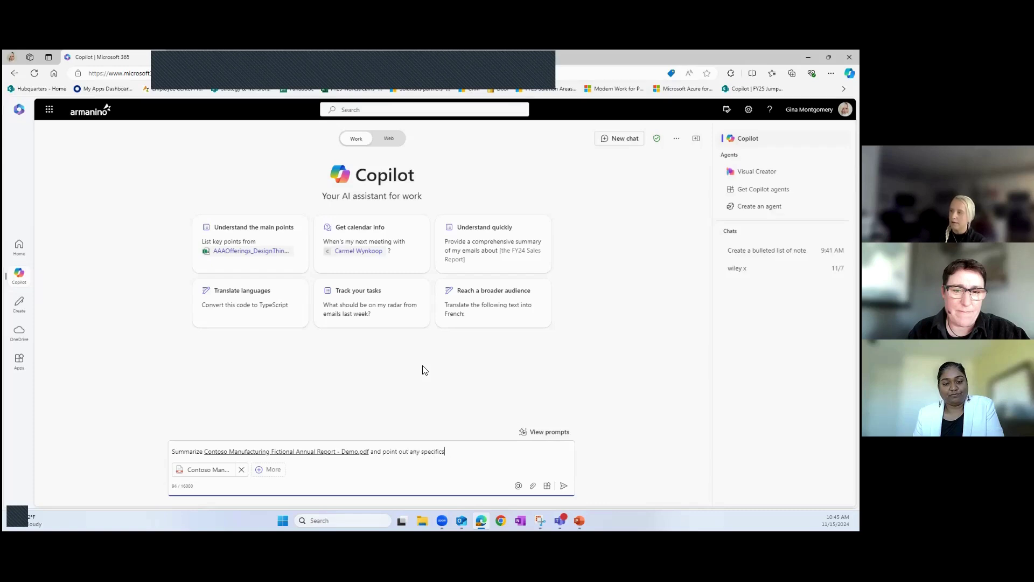
{"action": "type", "text": "Contoso's IT spending"}
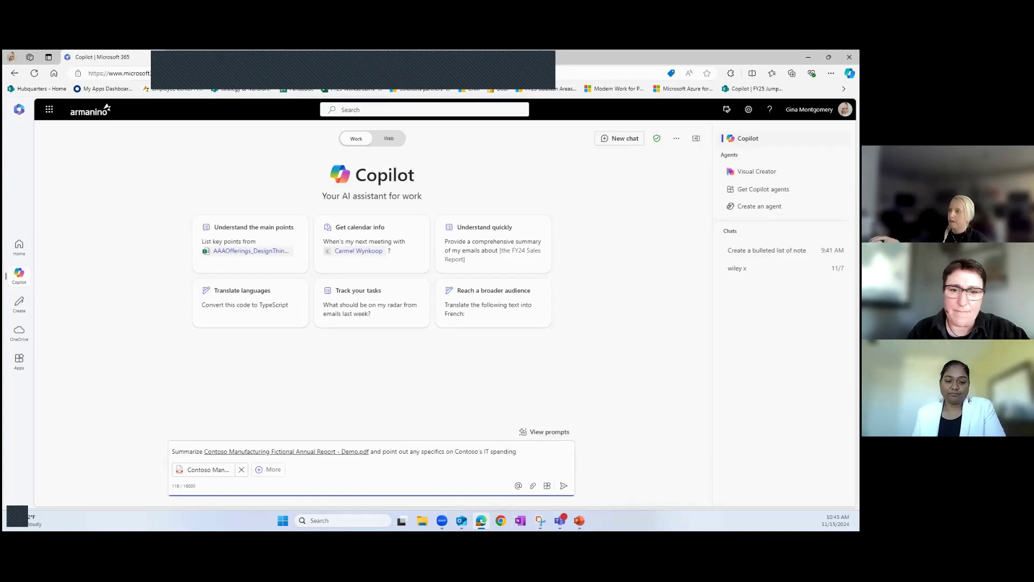
{"action": "left_click", "coordinate": [564, 485]}
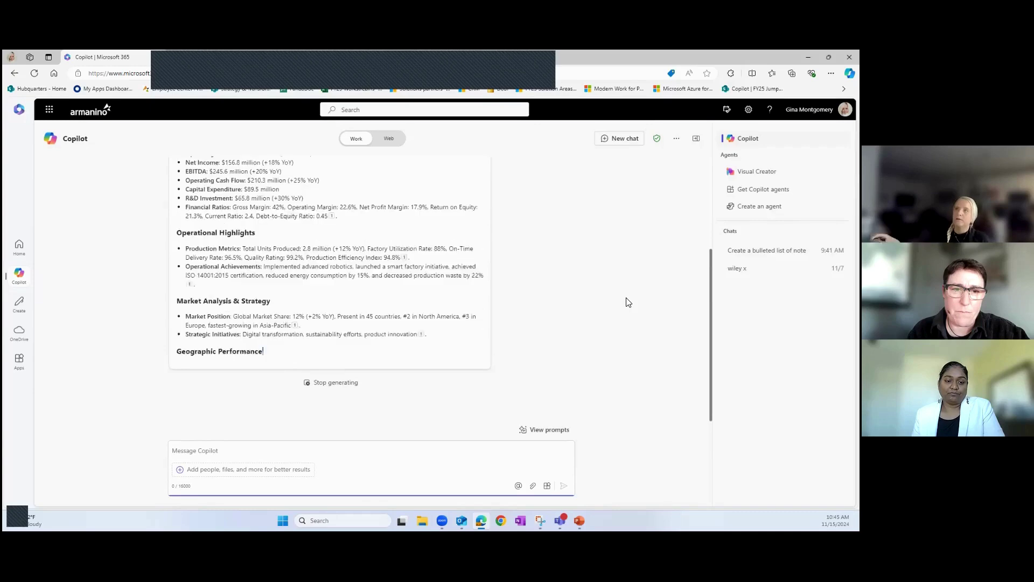
Step: Read through Copilot's summary of the annual report, from the overview down to the IT spending section
{"action": "scroll", "coordinate": [397, 255], "scroll_direction": "up", "scroll_amount": 5}
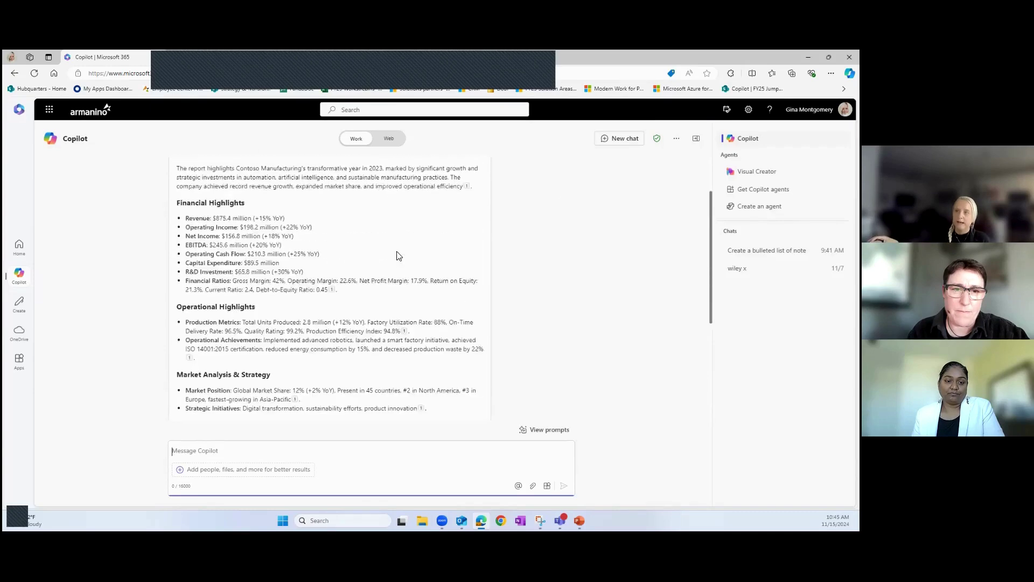
{"action": "scroll", "coordinate": [397, 255], "scroll_direction": "up", "scroll_amount": 2}
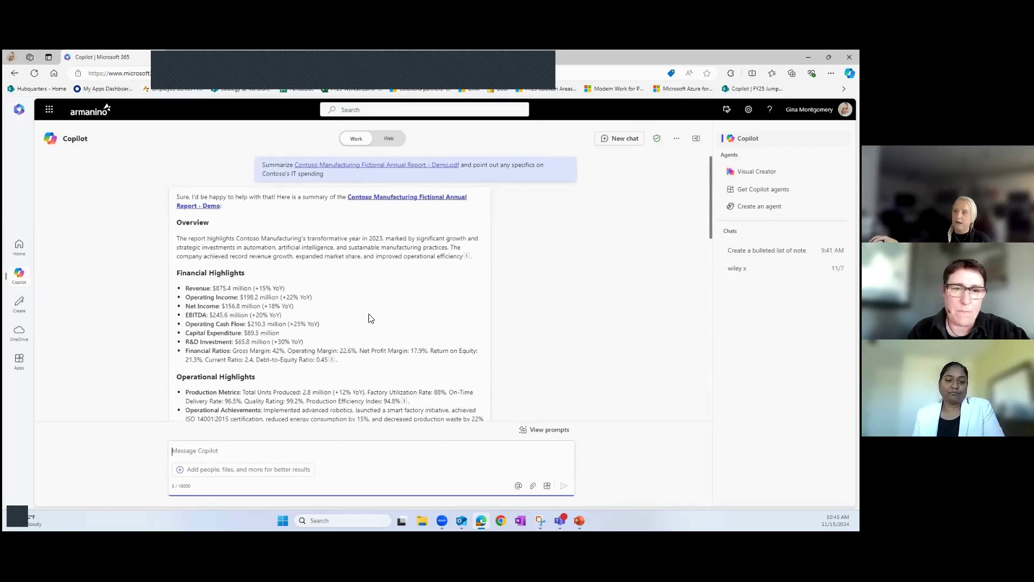
{"action": "scroll", "coordinate": [370, 318], "scroll_direction": "down", "scroll_amount": 3}
{"action": "scroll", "coordinate": [258, 282], "scroll_direction": "down", "scroll_amount": 4}
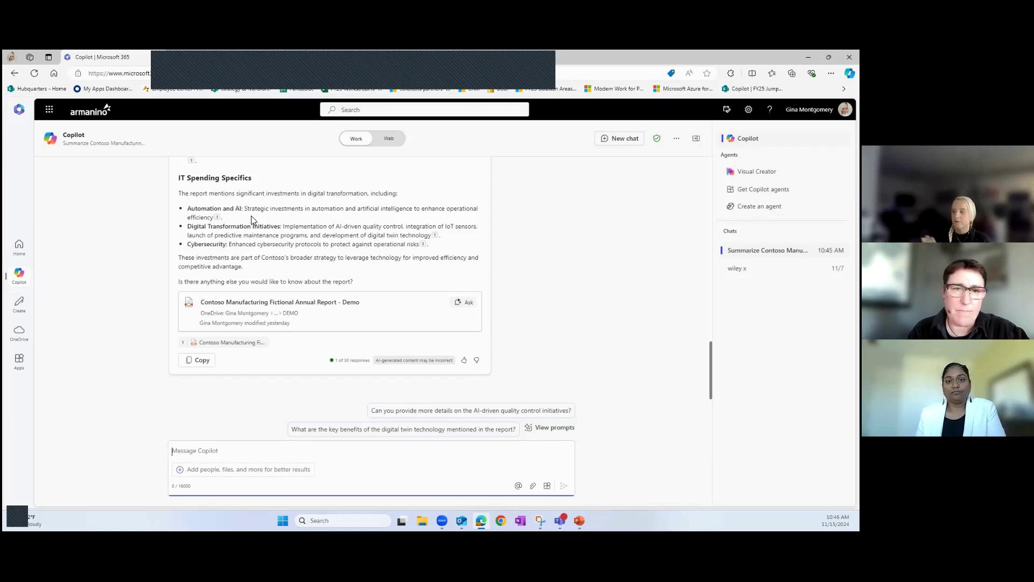
Step: In a new chat, write "Create a bulleted list of notes for the upcoming meeting with Contoso Manufacturing using recent email threads that I've had with them."
{"action": "left_click", "coordinate": [614, 138]}
{"action": "left_click", "coordinate": [196, 448]}
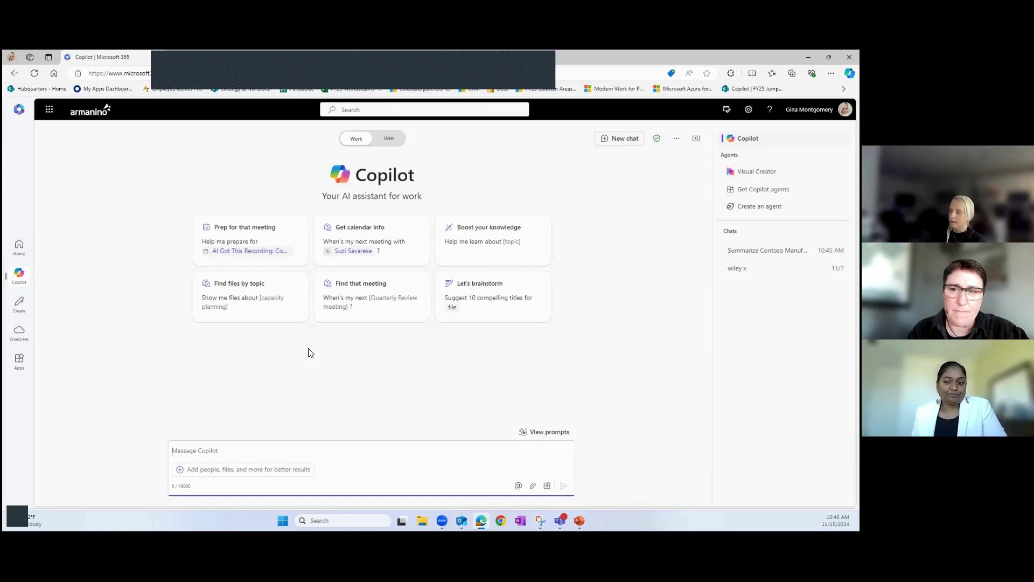
{"action": "type", "text": "Create a bullet"}
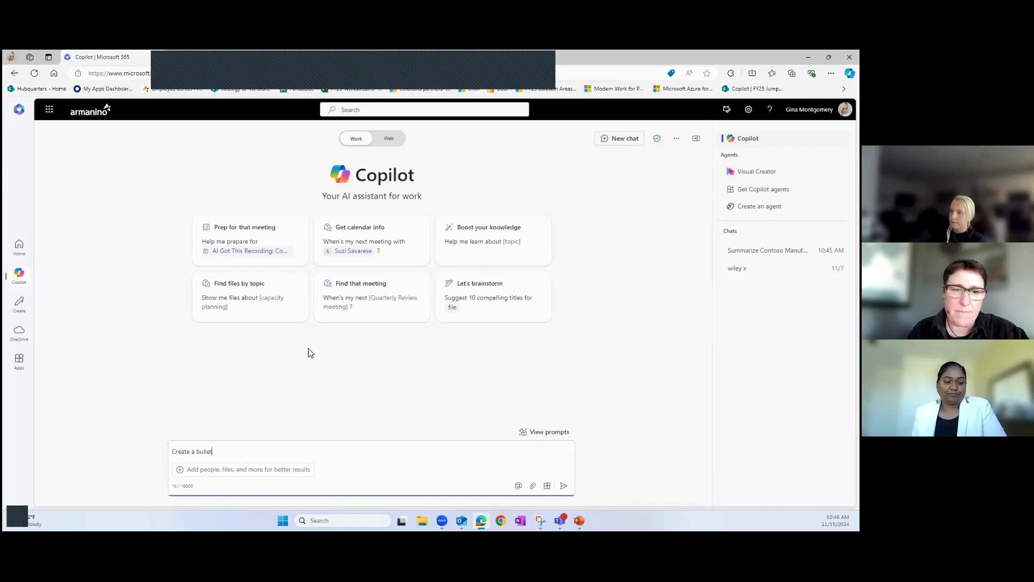
{"action": "type", "text": "ed list of notes"}
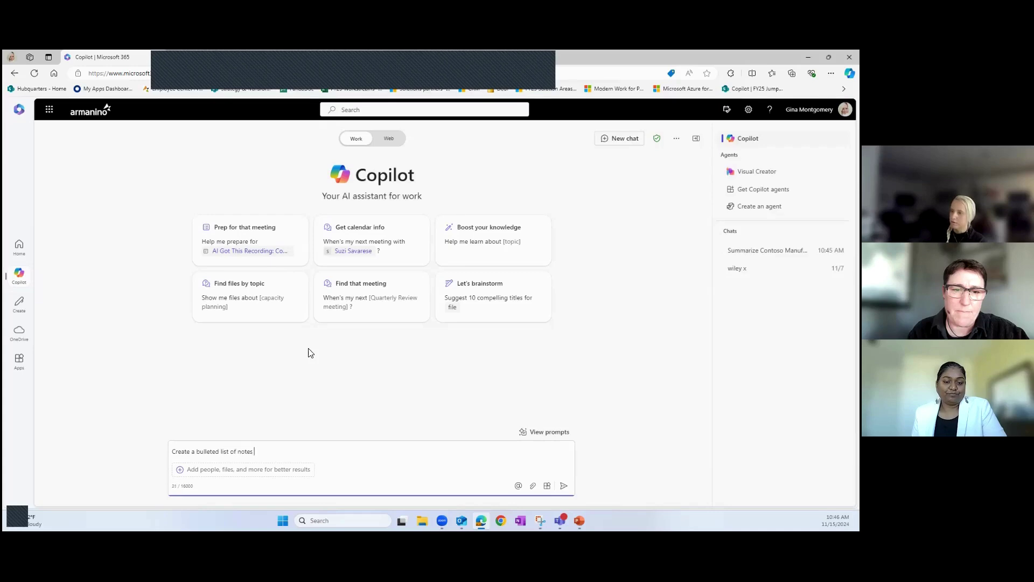
{"action": "type", "text": " for the  u"}
{"action": "key", "text": "BackSpace"}
{"action": "key", "text": "BackSpace"}
{"action": "type", "text": "upcoming meeting "}
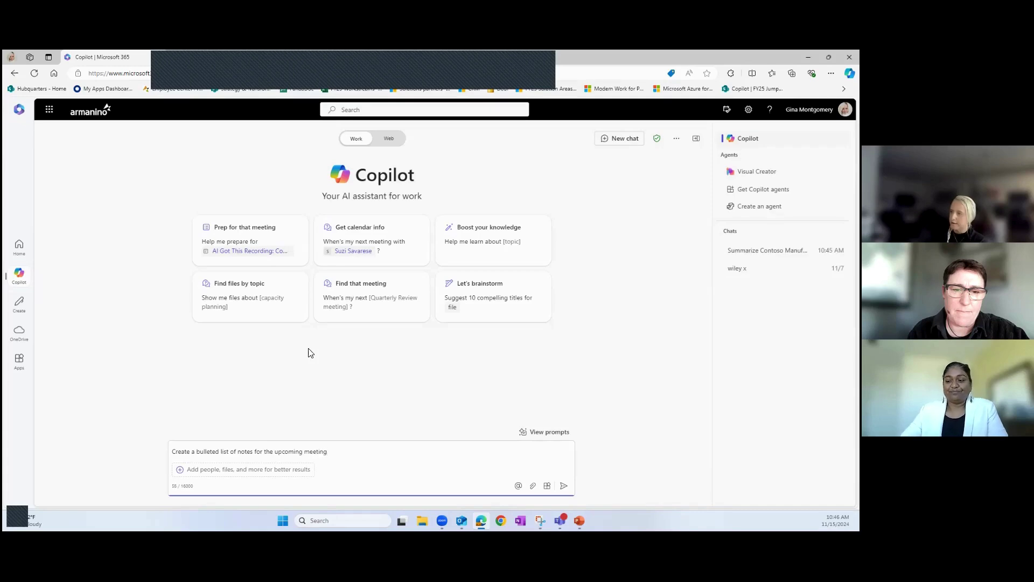
{"action": "type", "text": "with Contoso"}
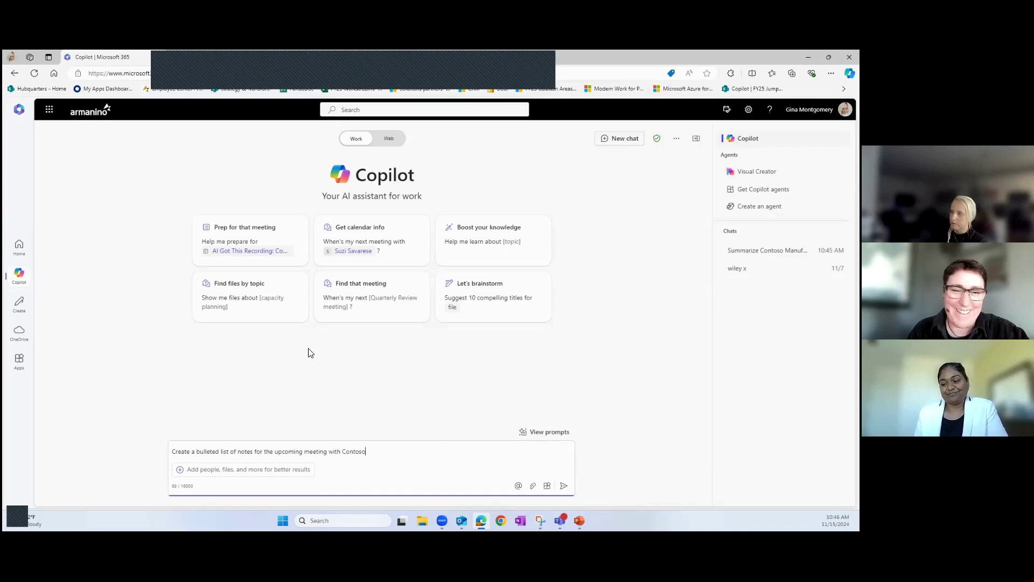
{"action": "type", "text": " Manufacturing"}
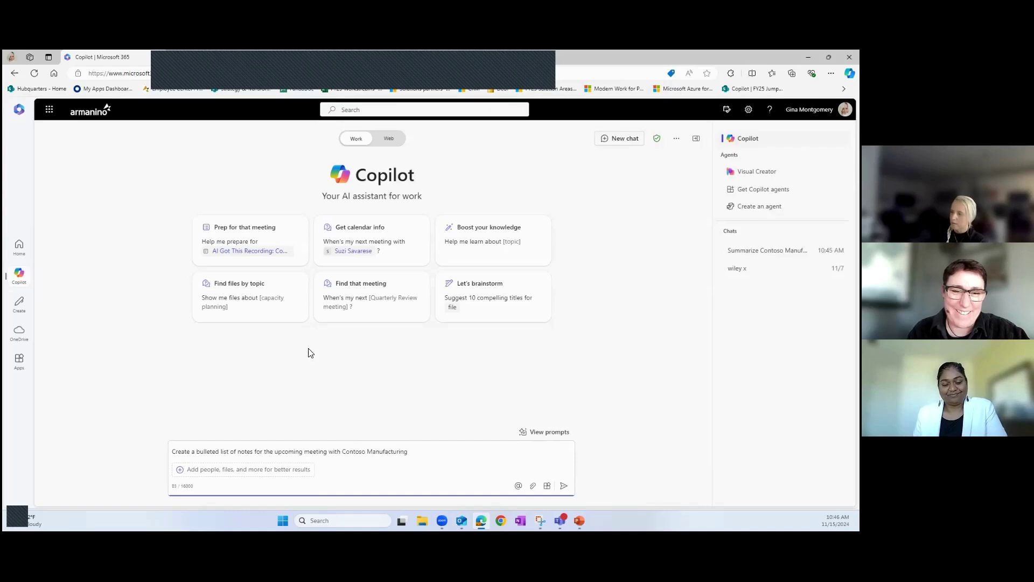
{"action": "type", "text": " using recent email "}
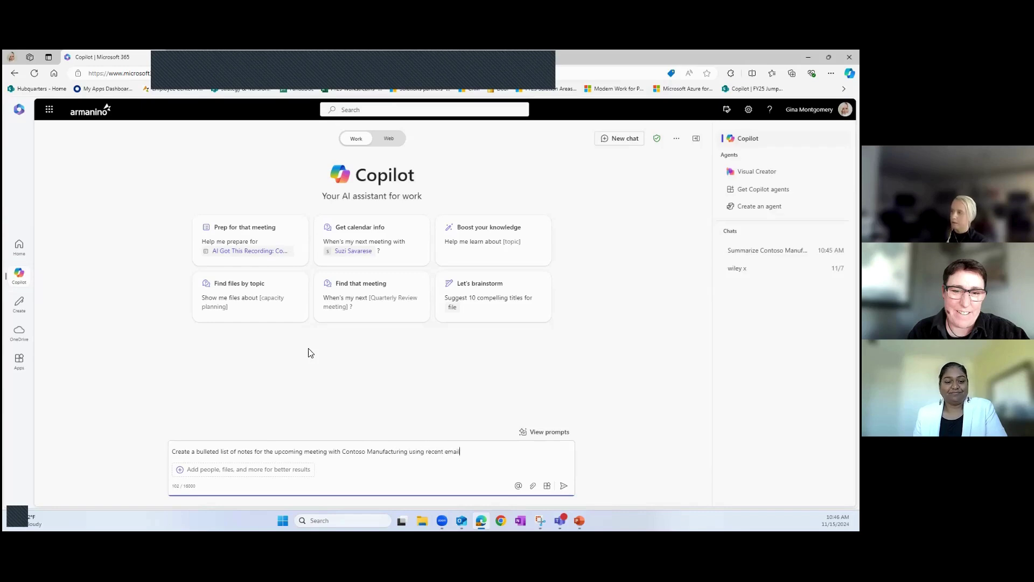
{"action": "type", "text": "threads that I've h"}
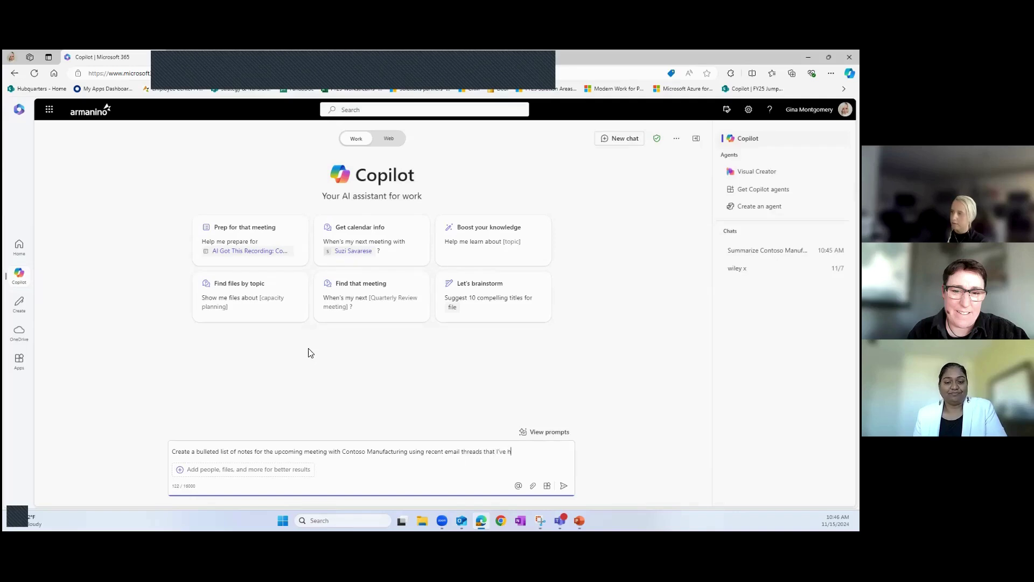
{"action": "type", "text": "ad with them."}
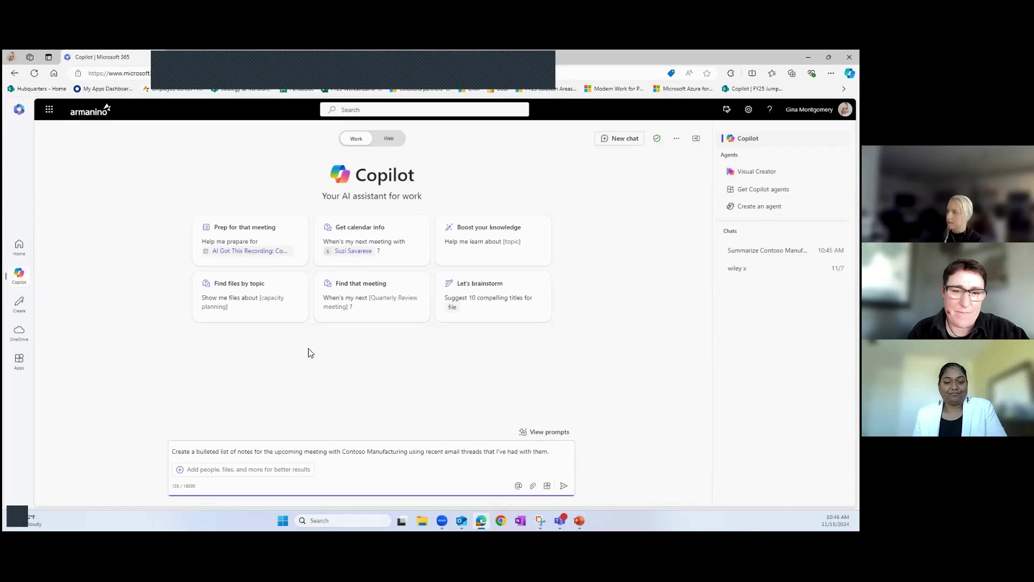
Step: Add "Also prepare a script for the upcoming call." to the prompt and submit it to Copilot
{"action": "type", "text": " Also prepare a script for the u"}
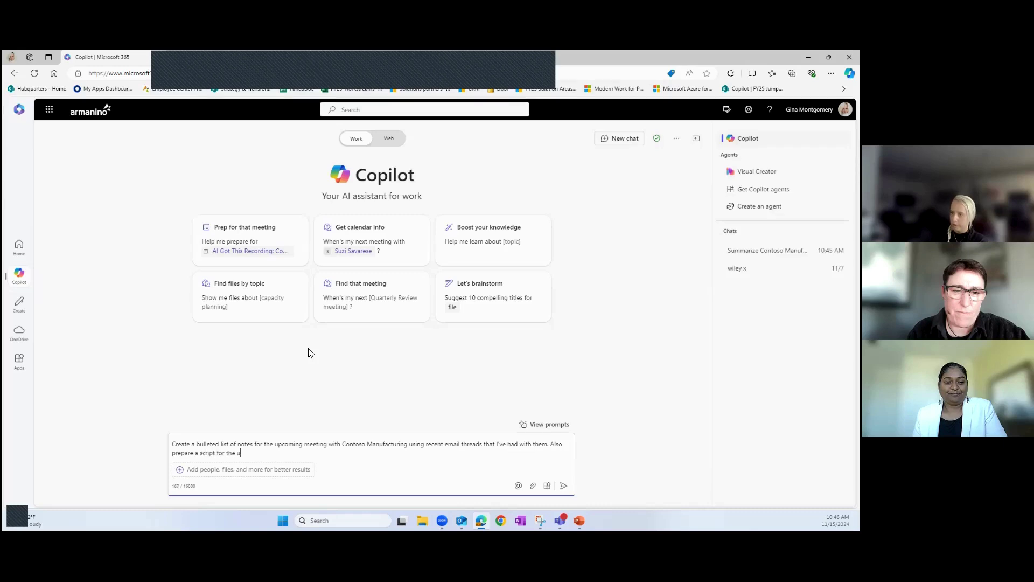
{"action": "type", "text": "pcoming call."}
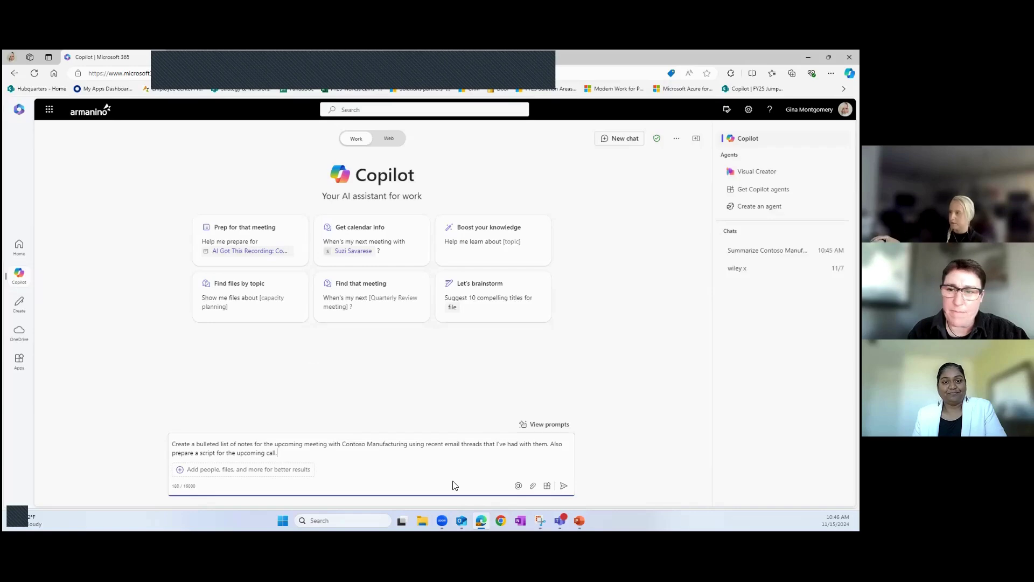
{"action": "left_click", "coordinate": [563, 485]}
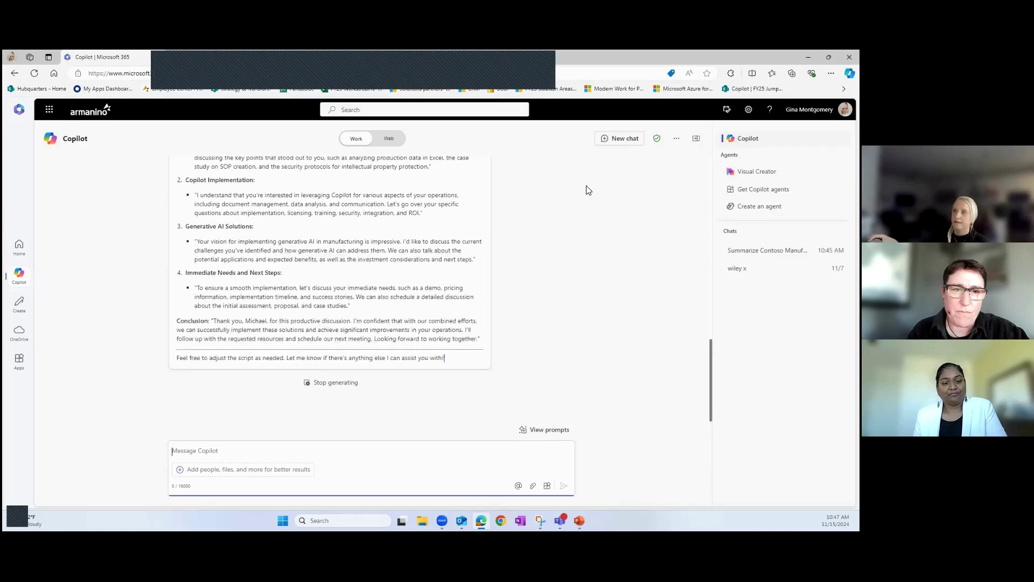
Step: Review the generated meeting notes and call script, and check the source reference of the first email thread
{"action": "scroll", "coordinate": [382, 288], "scroll_direction": "up", "scroll_amount": 4}
{"action": "scroll", "coordinate": [377, 284], "scroll_direction": "up", "scroll_amount": 5}
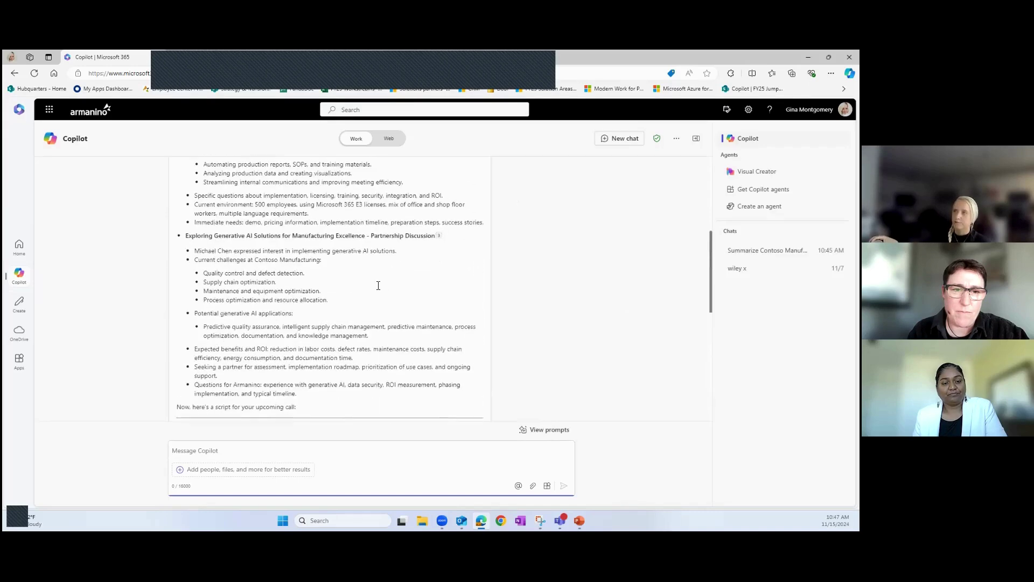
{"action": "scroll", "coordinate": [339, 272], "scroll_direction": "down", "scroll_amount": 10}
{"action": "scroll", "coordinate": [333, 269], "scroll_direction": "up", "scroll_amount": 10}
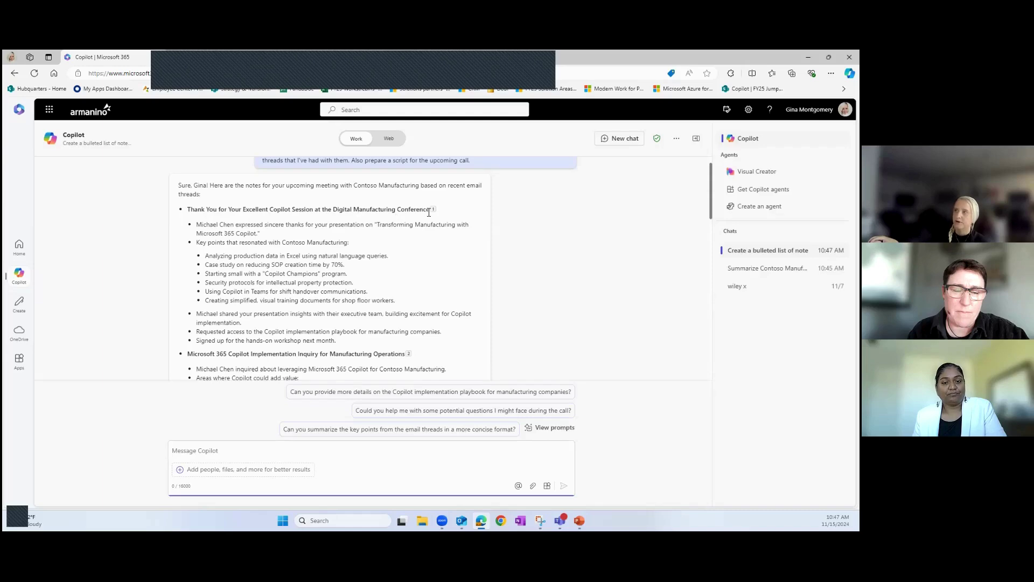
{"action": "mouse_move", "coordinate": [434, 211]}
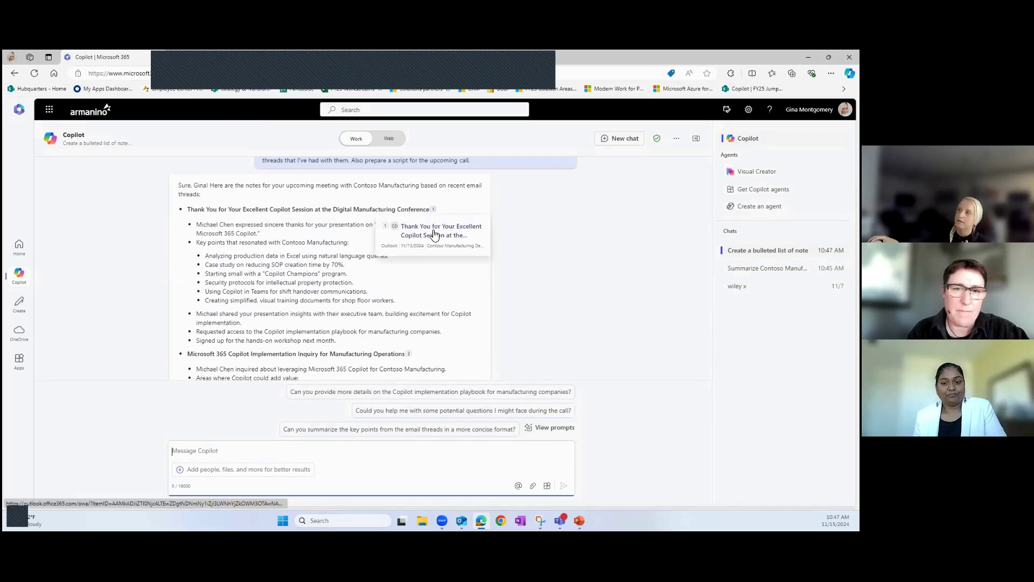
Step: Open the source email of the first thread, then return to the chat and read the remaining notes and call script
{"action": "left_click", "coordinate": [433, 233]}
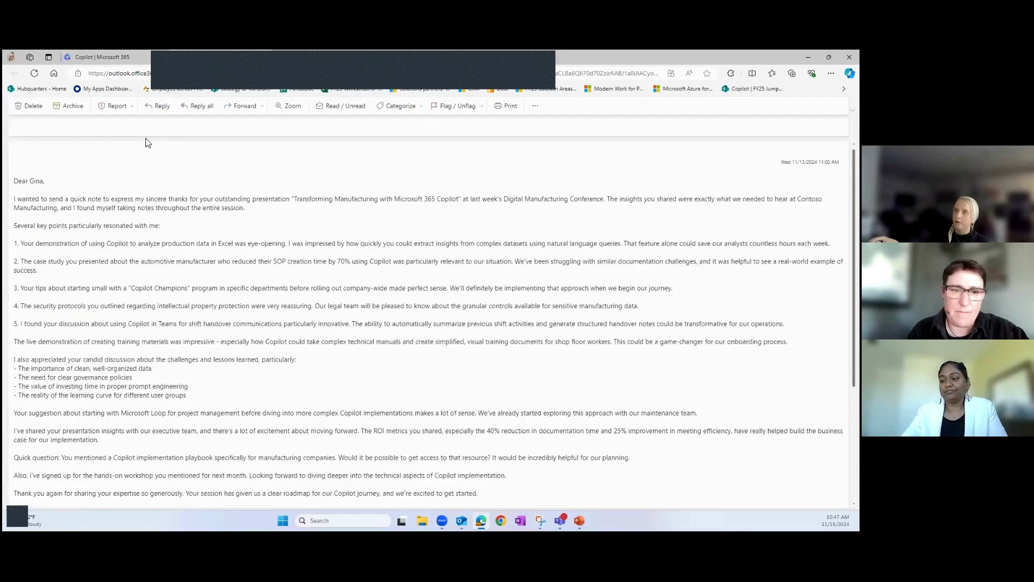
{"action": "left_click", "coordinate": [114, 59]}
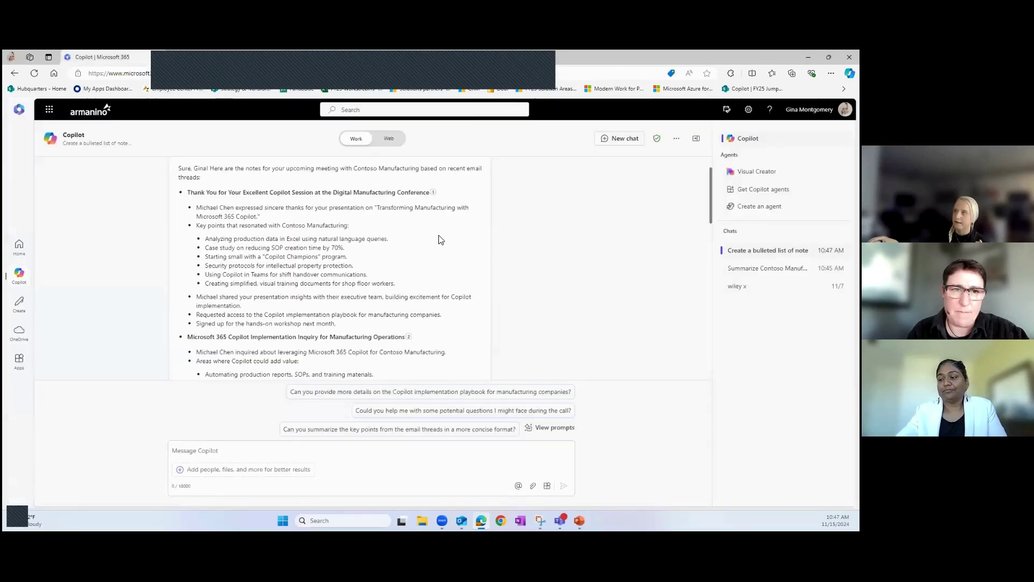
{"action": "scroll", "coordinate": [296, 234], "scroll_direction": "down", "scroll_amount": 3}
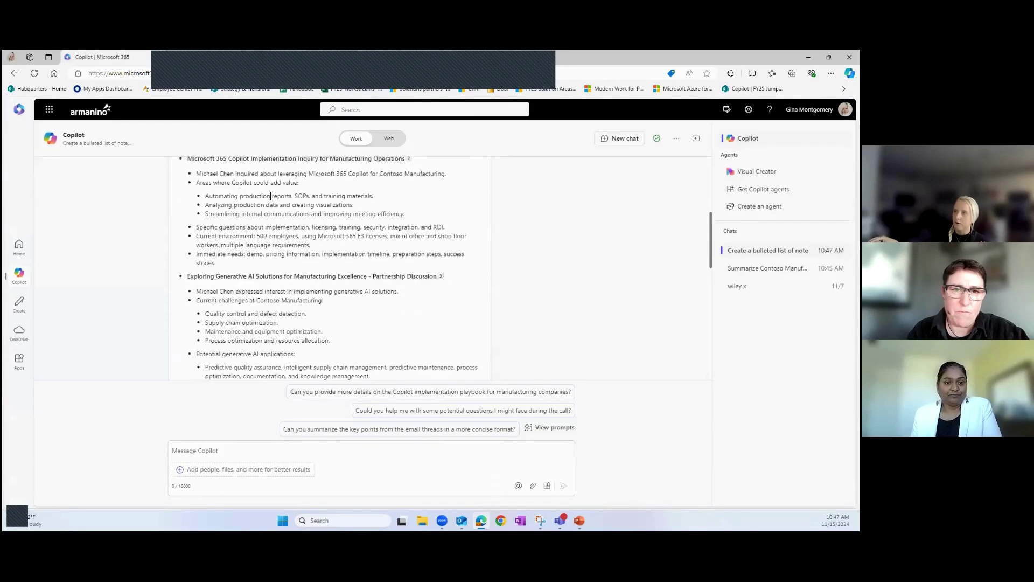
{"action": "scroll", "coordinate": [276, 285], "scroll_direction": "down", "scroll_amount": 1}
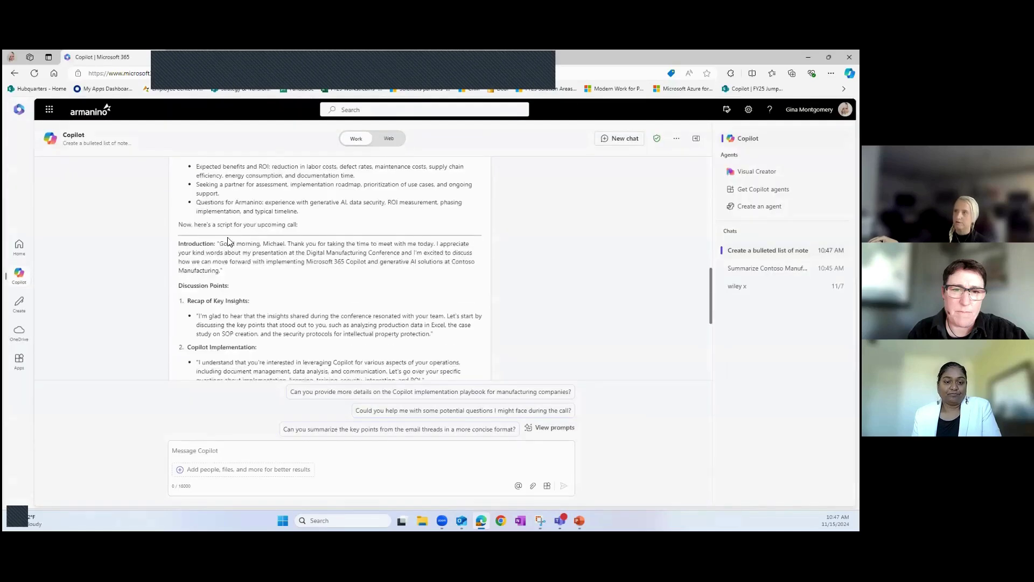
{"action": "scroll", "coordinate": [354, 272], "scroll_direction": "down", "scroll_amount": 1}
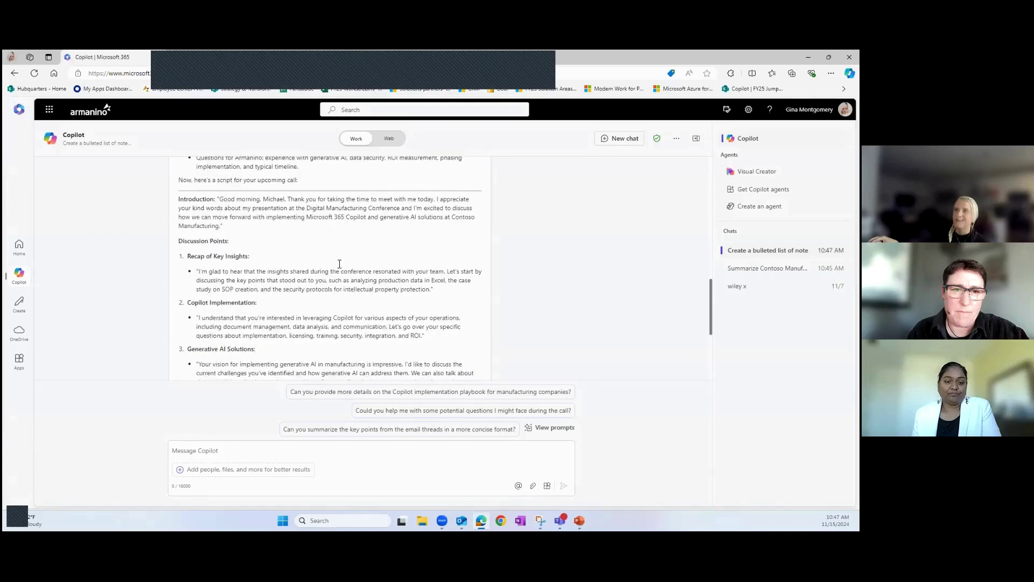
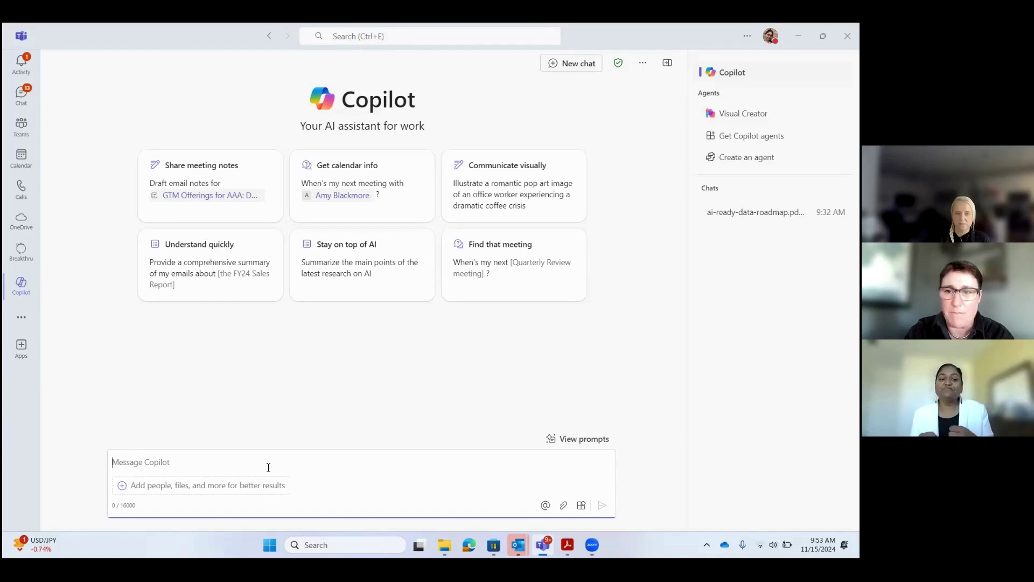
Step: In the Copilot chat in Teams, begin a prompt with "Imagine you are the Cheif Data Officer of a Retail Store in the US."
{"action": "type", "text": "Im"}
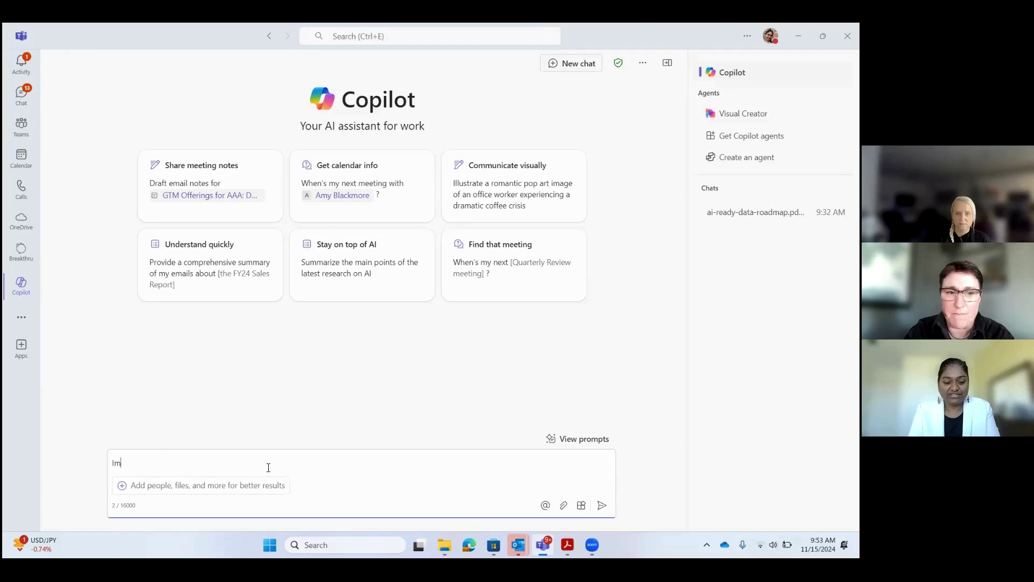
{"action": "type", "text": "agine"}
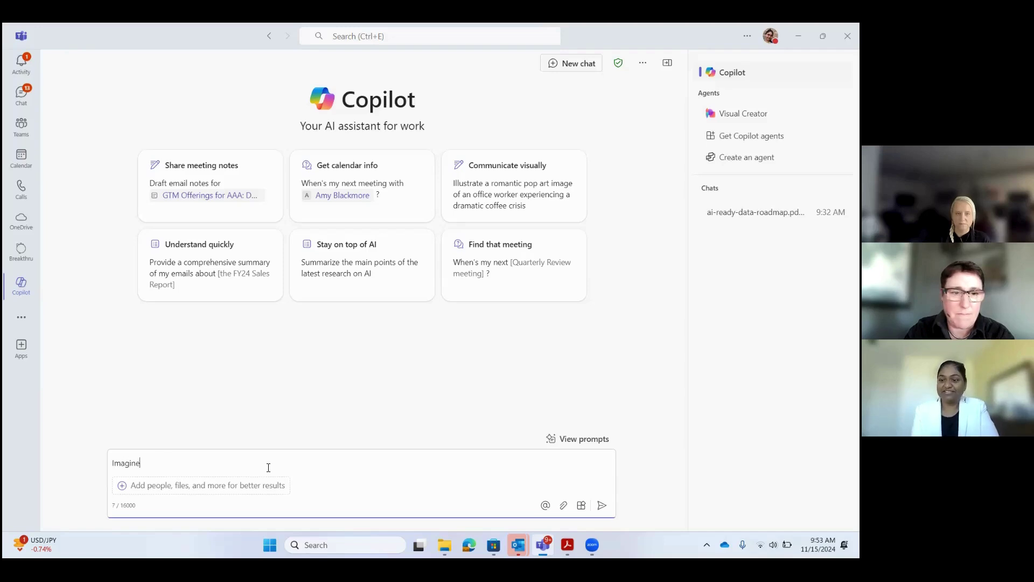
{"action": "type", "text": " you are the"}
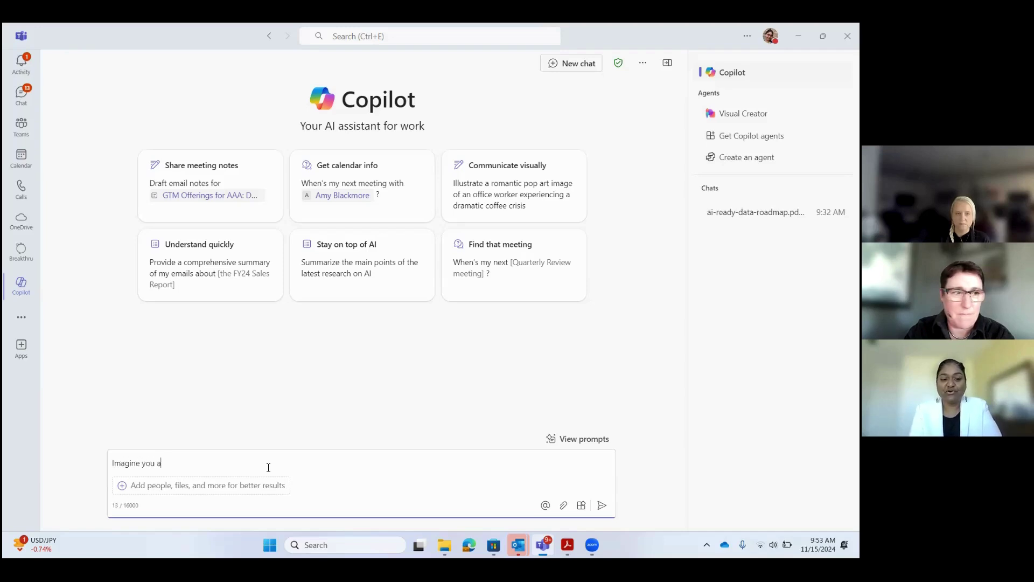
{"action": "key", "text": "BackSpace"}
{"action": "key", "text": "BackSpace"}
{"action": "type", "text": "he Cheif Data"}
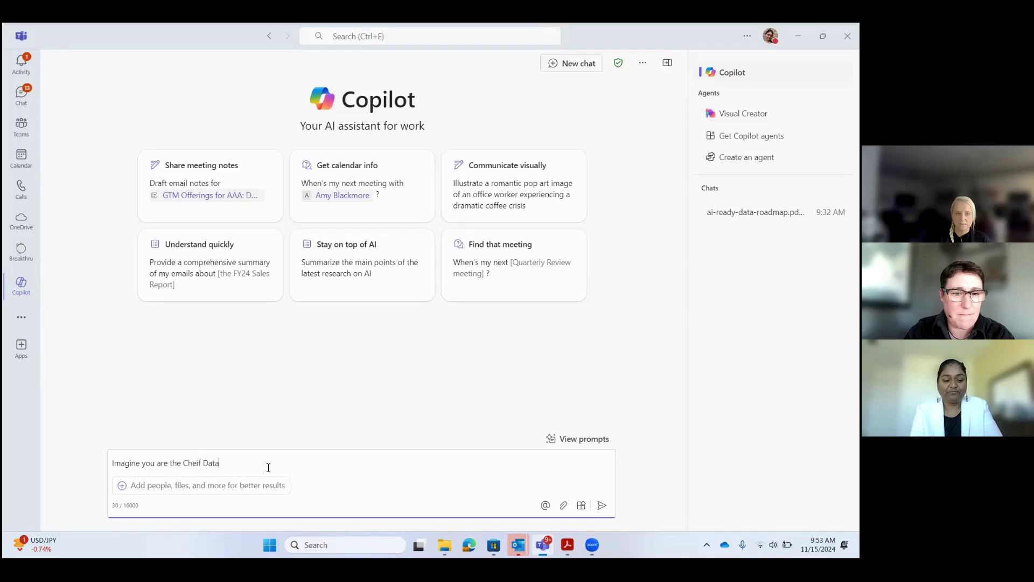
{"action": "type", "text": " Officer of"}
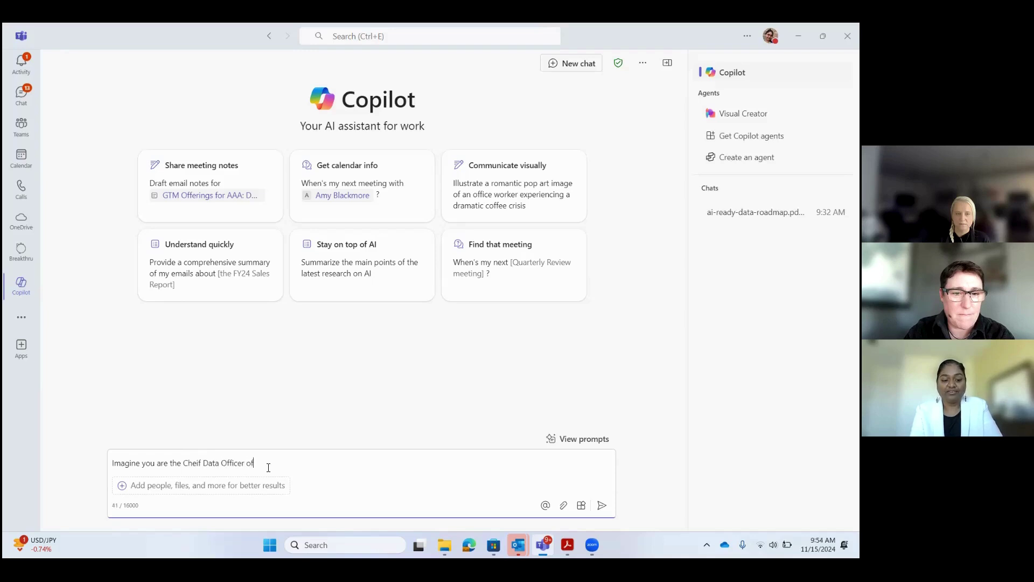
{"action": "type", "text": " a Retail St"}
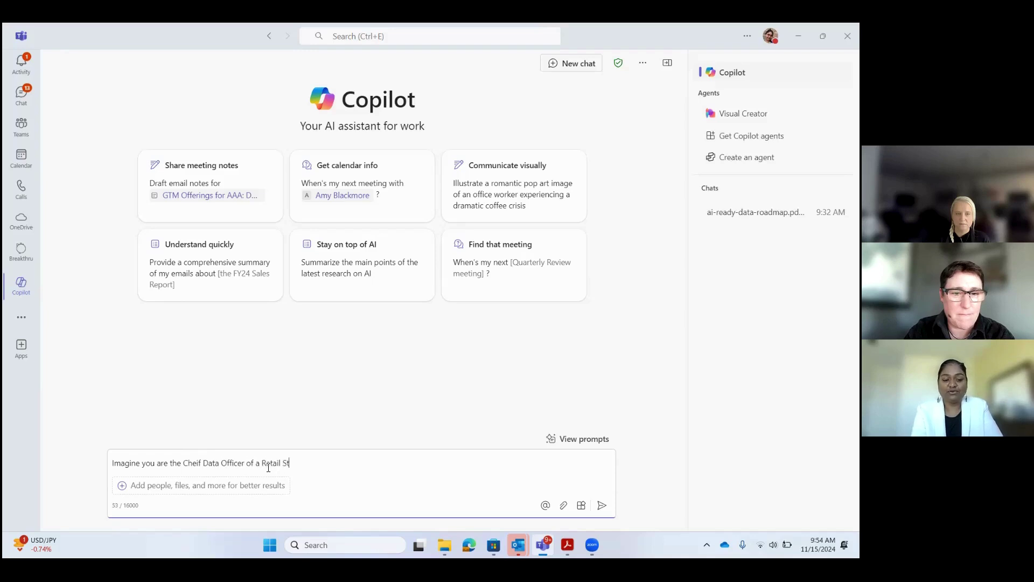
{"action": "type", "text": "ore in the UA"}
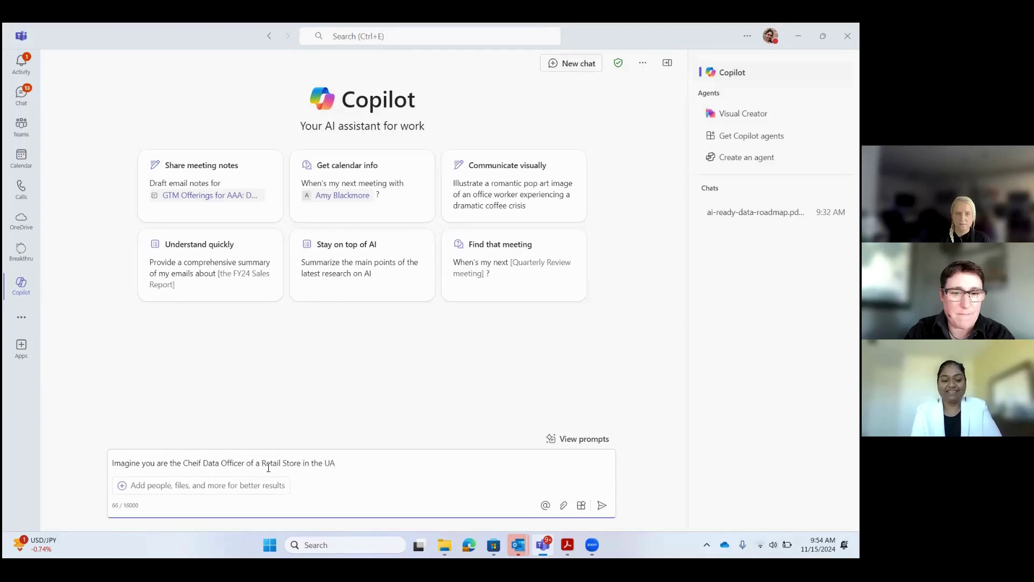
{"action": "key", "text": "BackSpace"}
{"action": "type", "text": "S ."}
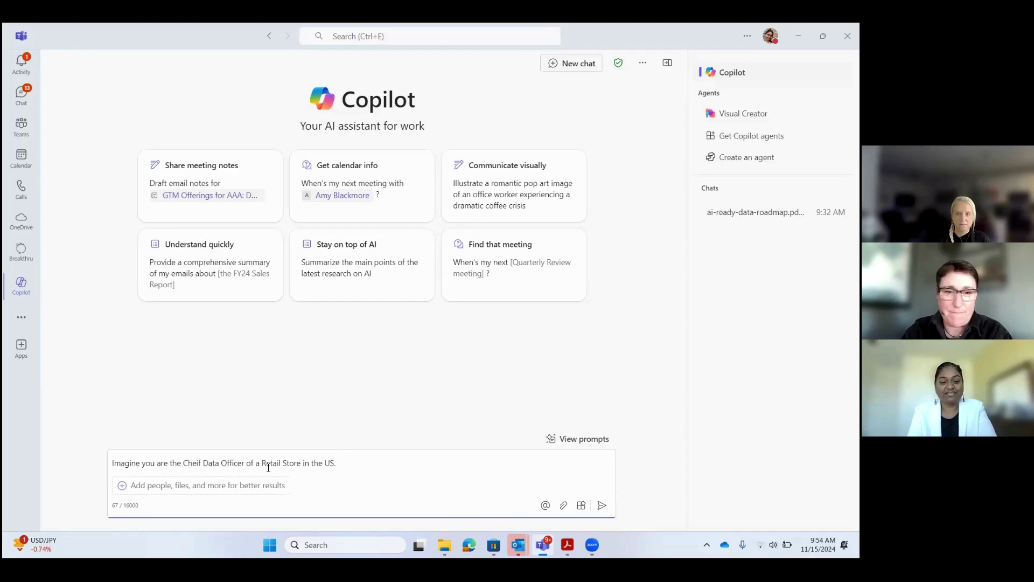
Step: Continue the prompt with "You are facing challenges with decision making because of differnt groups working in silos."
{"action": "type", "text": "You are faci"}
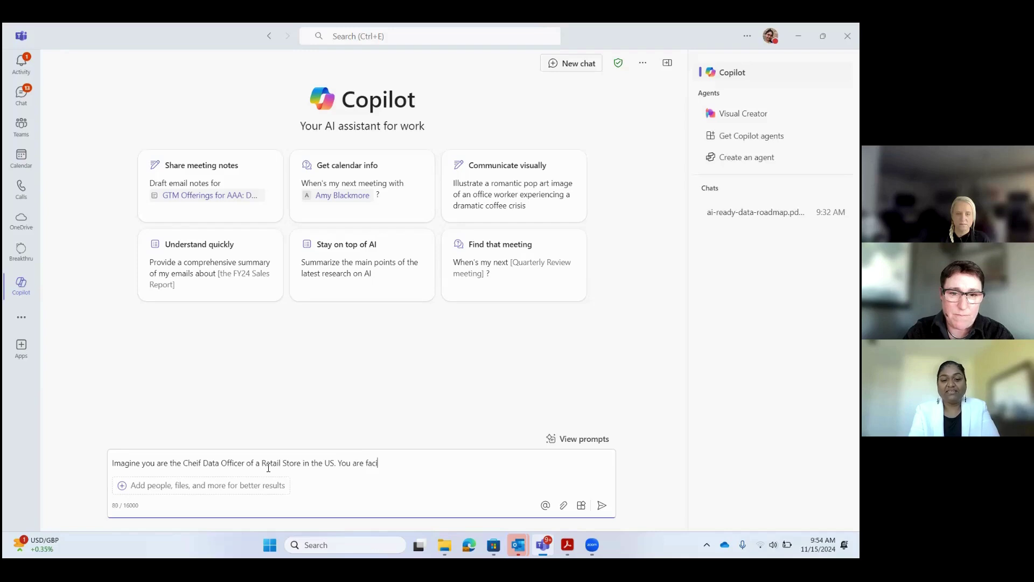
{"action": "type", "text": "ng challenges with "}
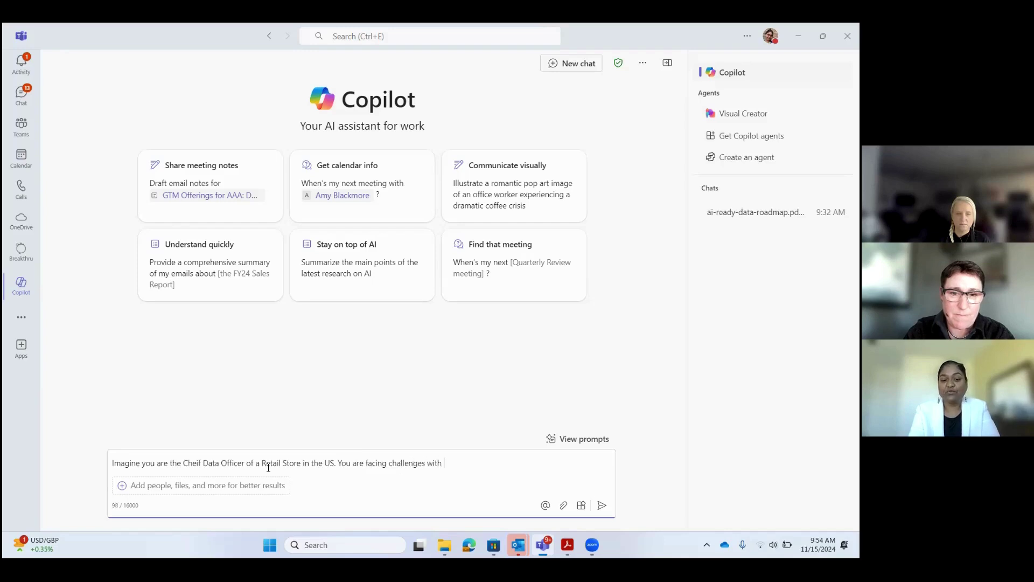
{"action": "type", "text": "decision making be"}
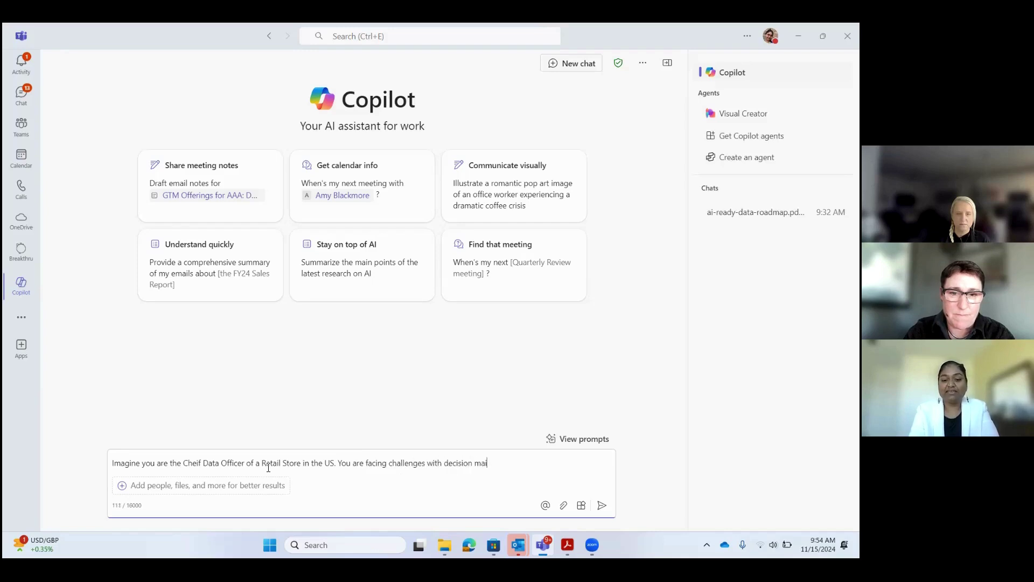
{"action": "type", "text": "c"}
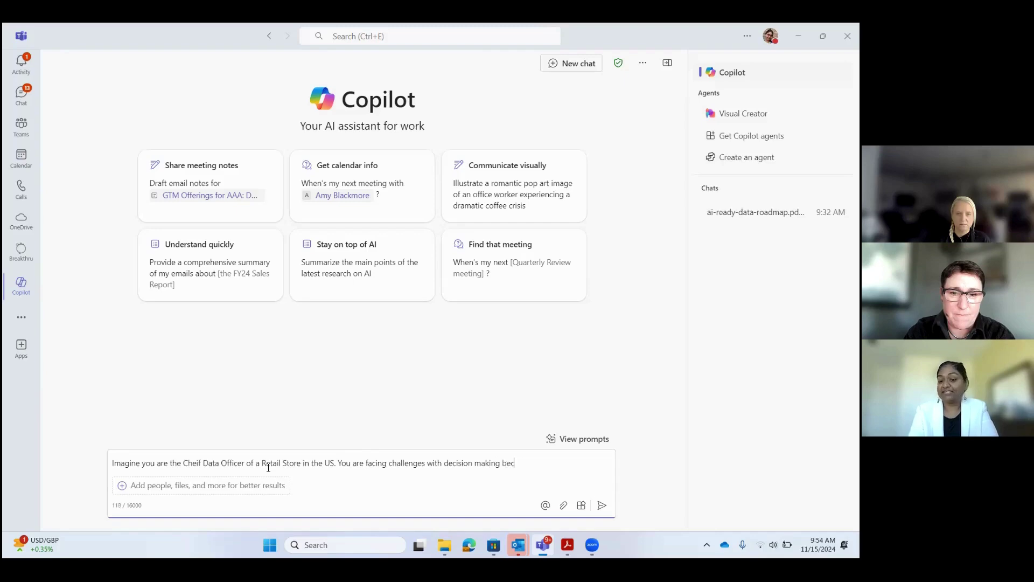
{"action": "type", "text": "ause "}
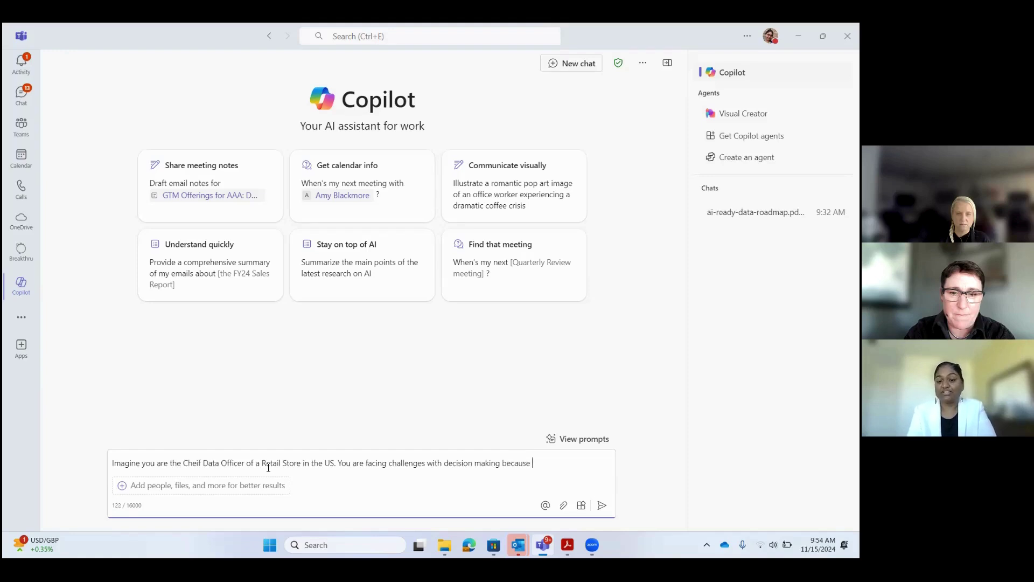
{"action": "type", "text": "of "}
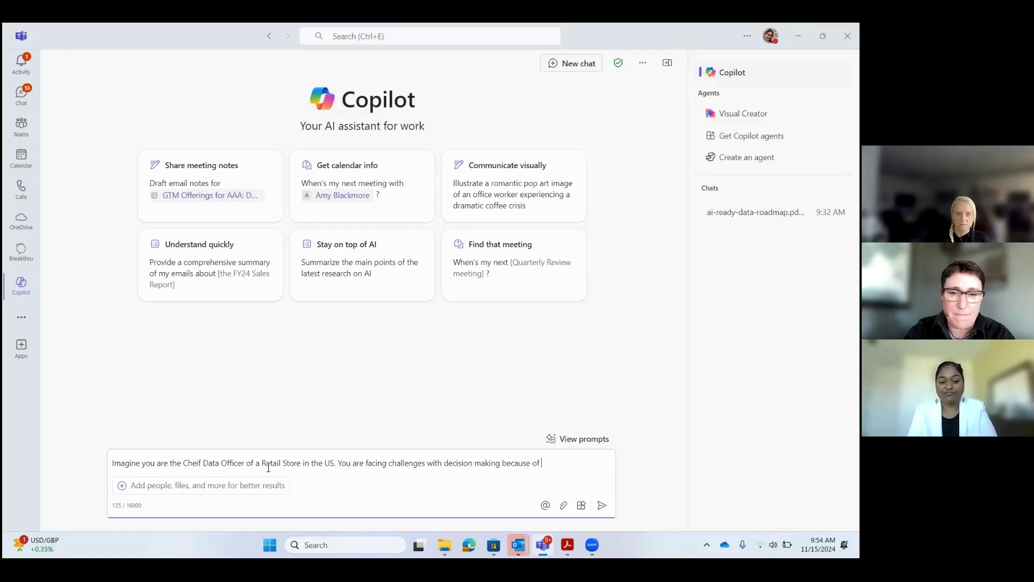
{"action": "type", "text": "differnt"}
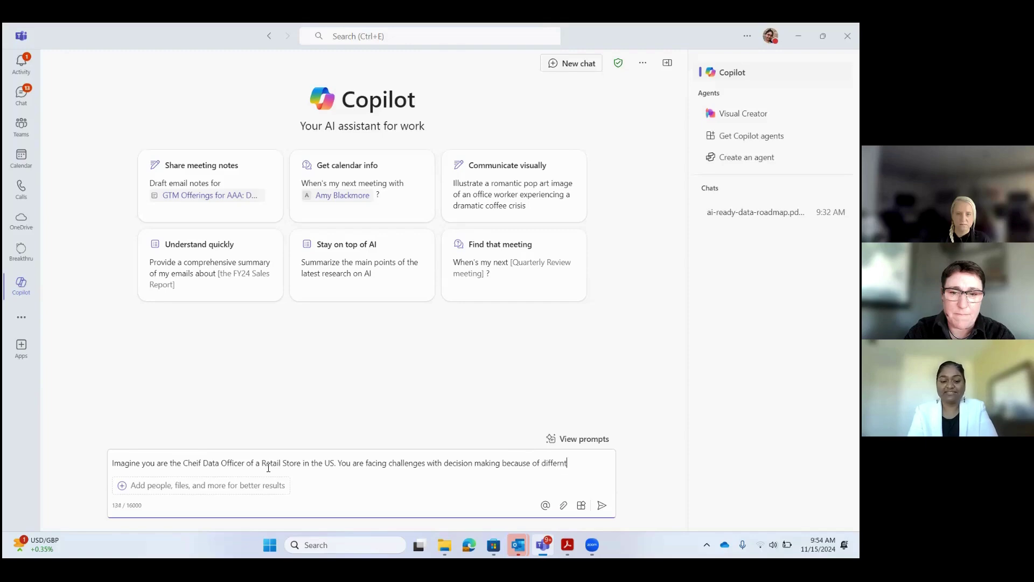
{"action": "type", "text": " wro"}
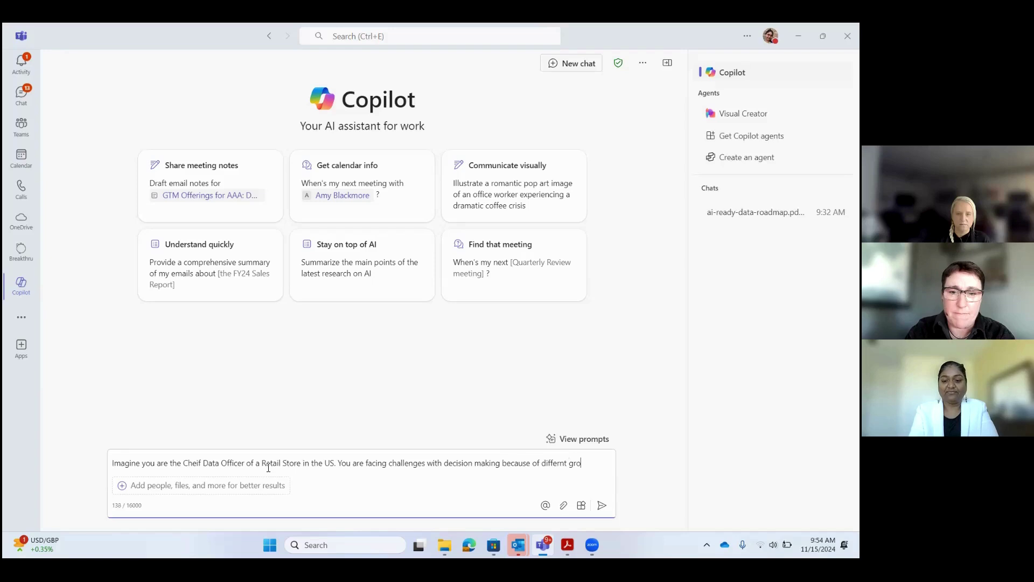
{"action": "type", "text": "ups workin"}
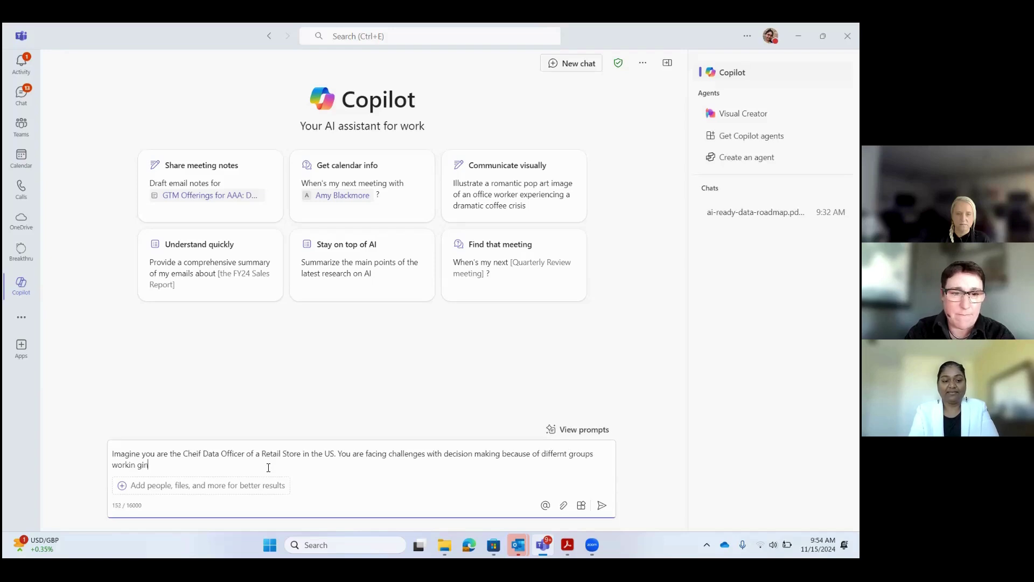
{"action": "type", "text": "g in silos"}
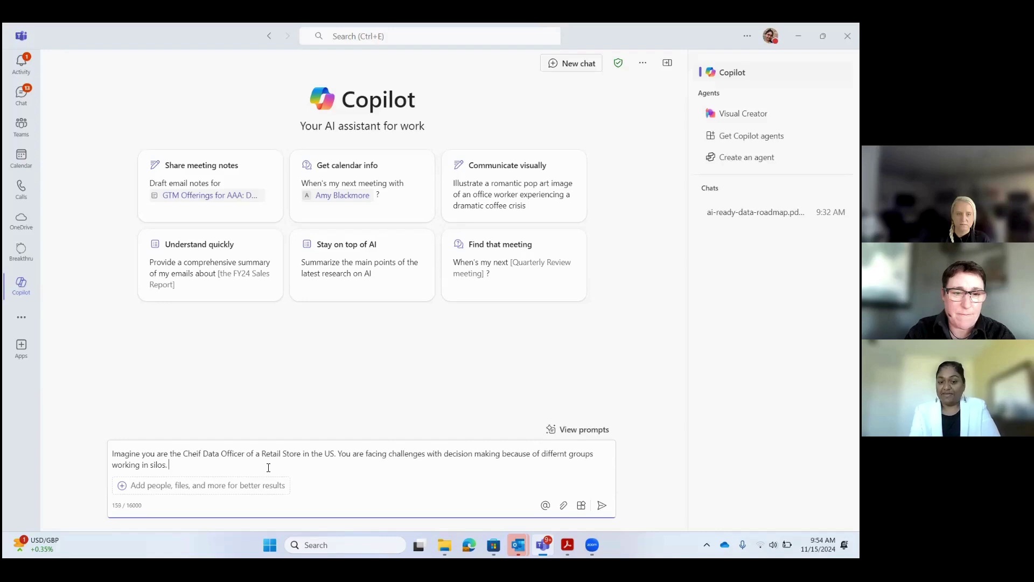
Step: Add "Using this" to the prompt and upload identifying_which_decisions_to_reengineer_and_why_ebook.pdf from the PodCast folder as its file reference
{"action": "type", "text": ". Us"}
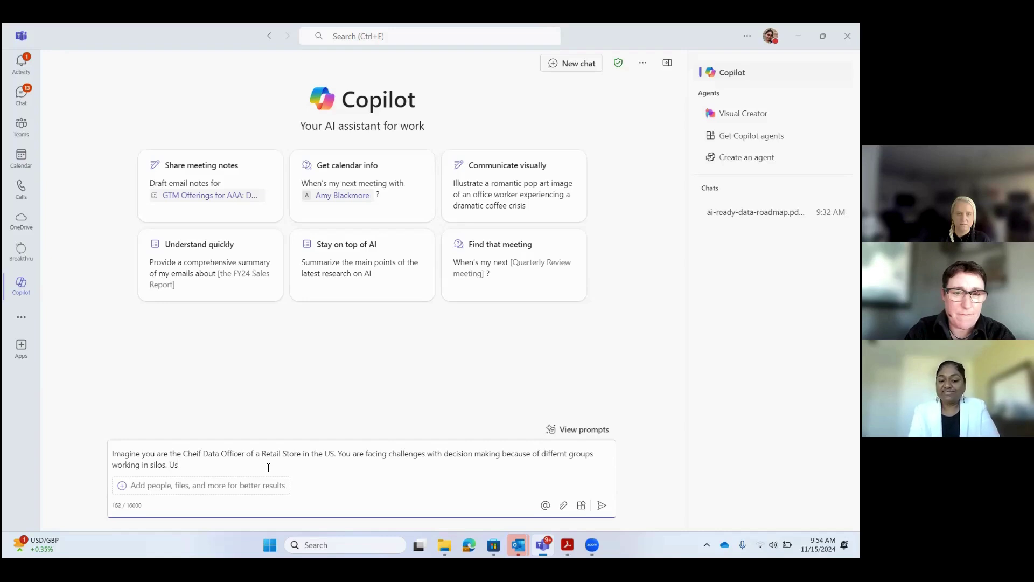
{"action": "type", "text": "ing this /"}
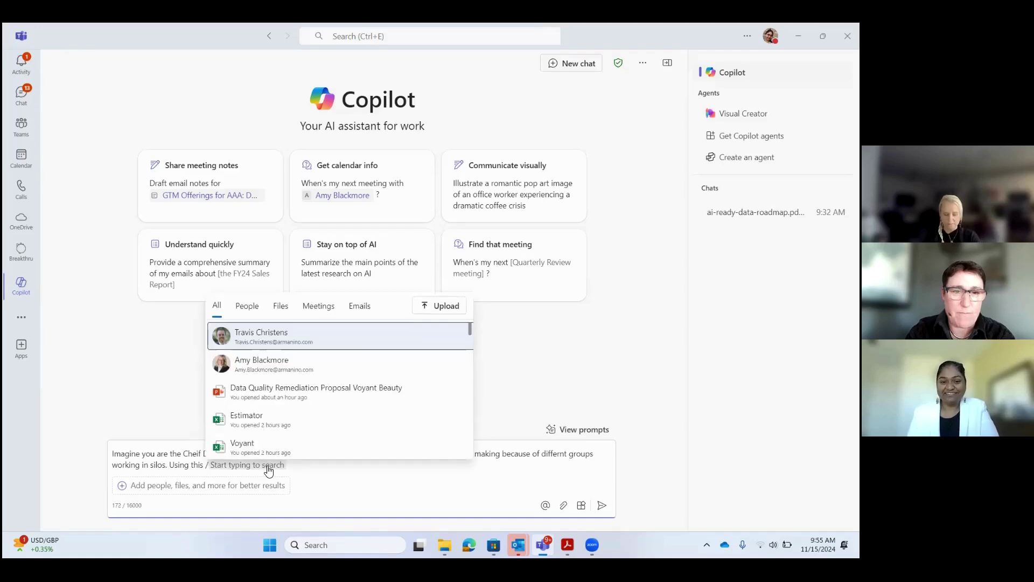
{"action": "left_click", "coordinate": [281, 311]}
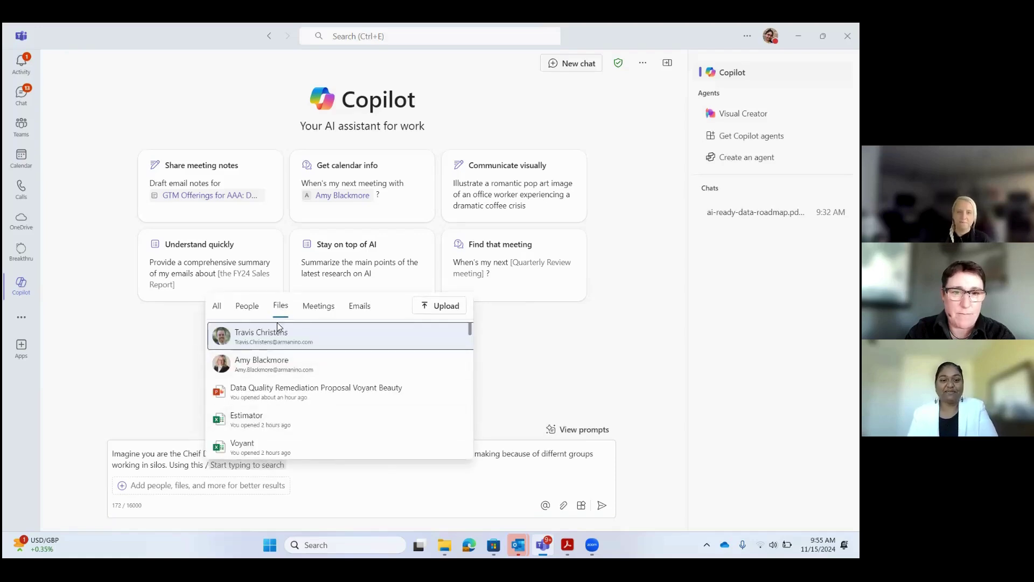
{"action": "left_click", "coordinate": [433, 306]}
{"action": "left_click", "coordinate": [397, 346]}
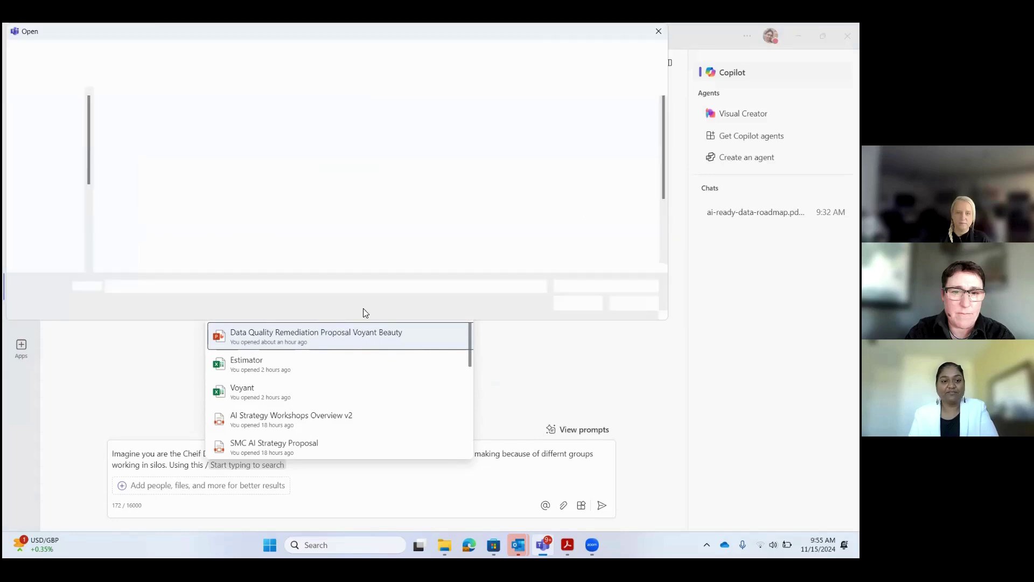
{"action": "left_click", "coordinate": [131, 203]}
{"action": "double_click", "coordinate": [130, 203]}
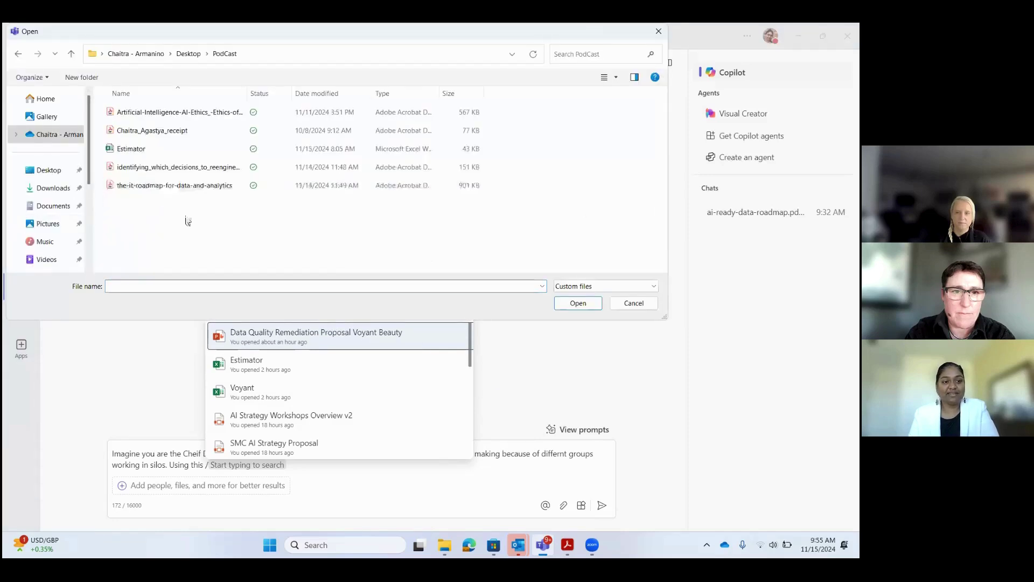
{"action": "double_click", "coordinate": [179, 168]}
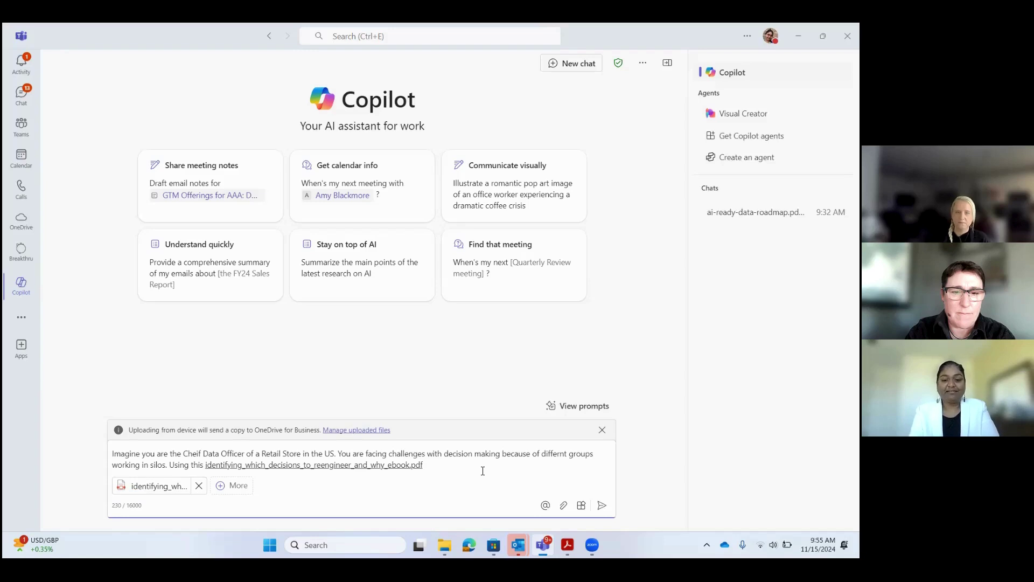
Step: Add ", list some key steps I can provide to my CIO around decision making best practices with the intent of better data governance." and send the prompt
{"action": "type", "text": ", list "}
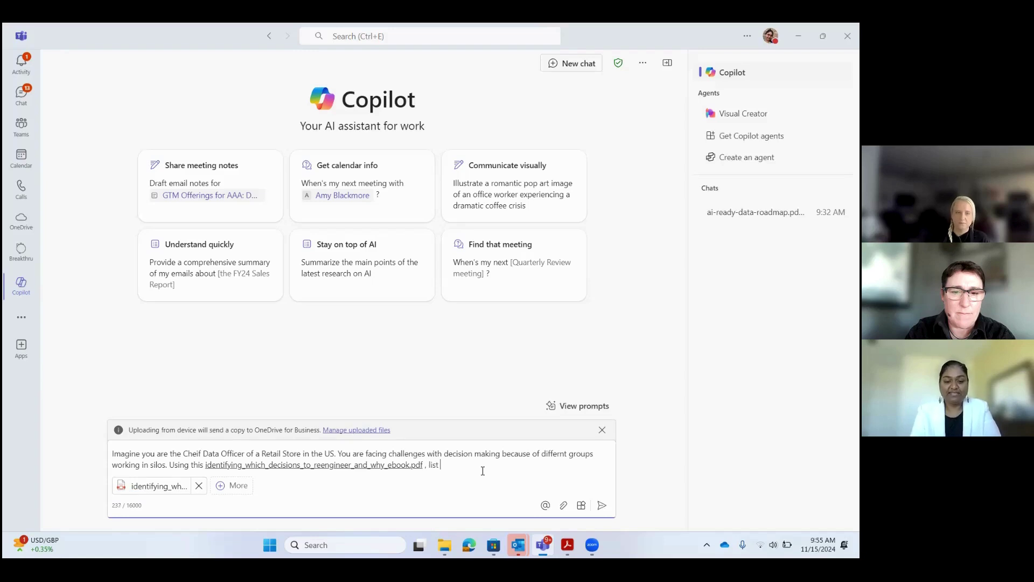
{"action": "type", "text": "some key ste"}
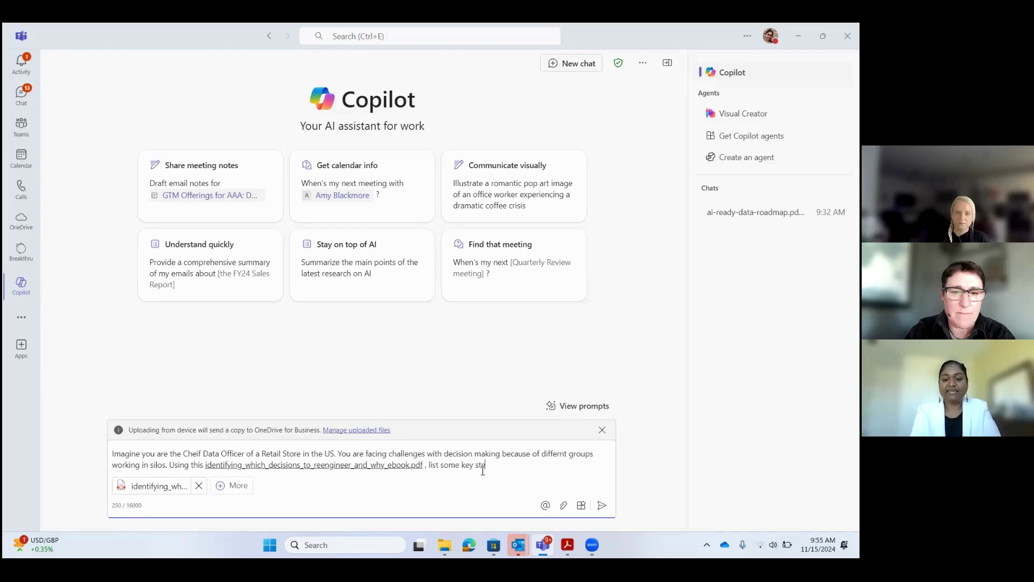
{"action": "type", "text": "ps I can providew t"}
{"action": "key", "text": "BackSpace"}
{"action": "type", "text": "to my"}
{"action": "type", "text": "O a"}
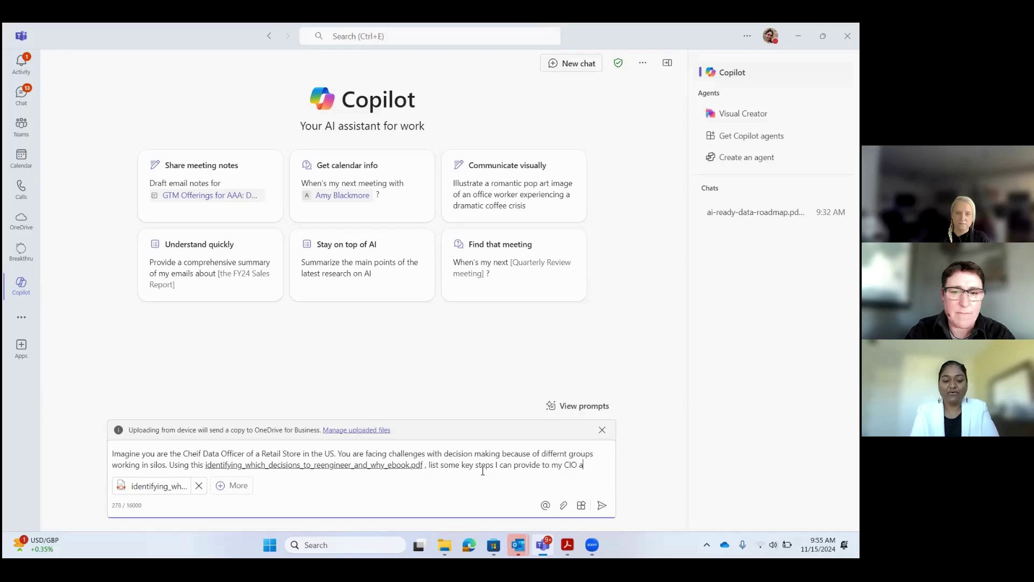
{"action": "type", "text": "round decisi"}
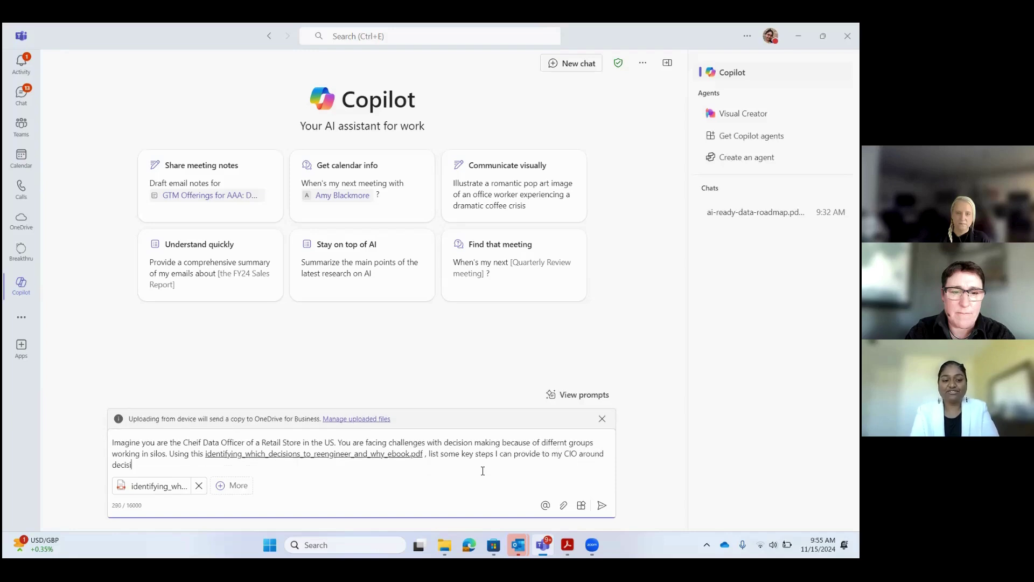
{"action": "type", "text": "on making best"}
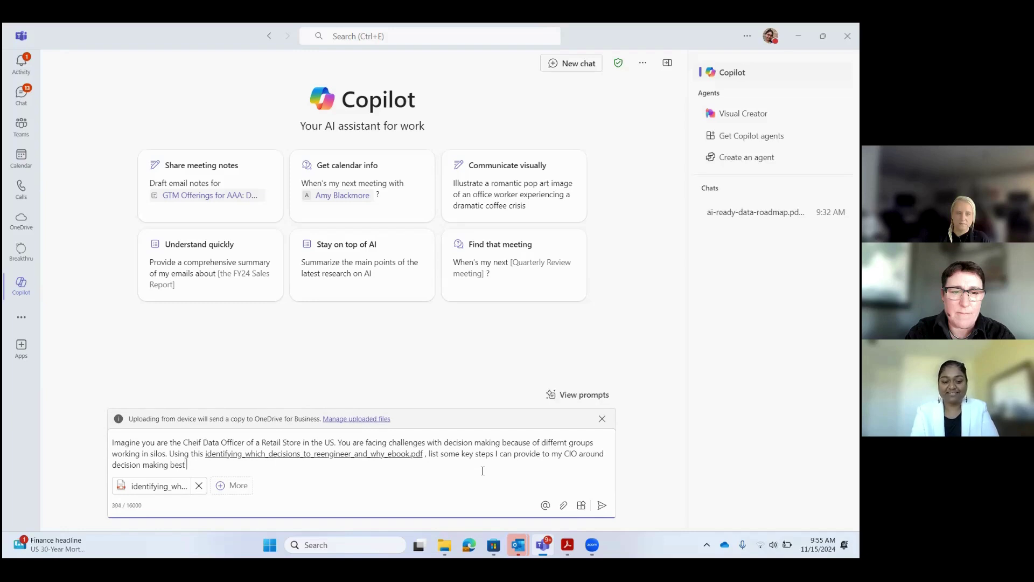
{"action": "type", "text": " practices with the intent of better data governance."}
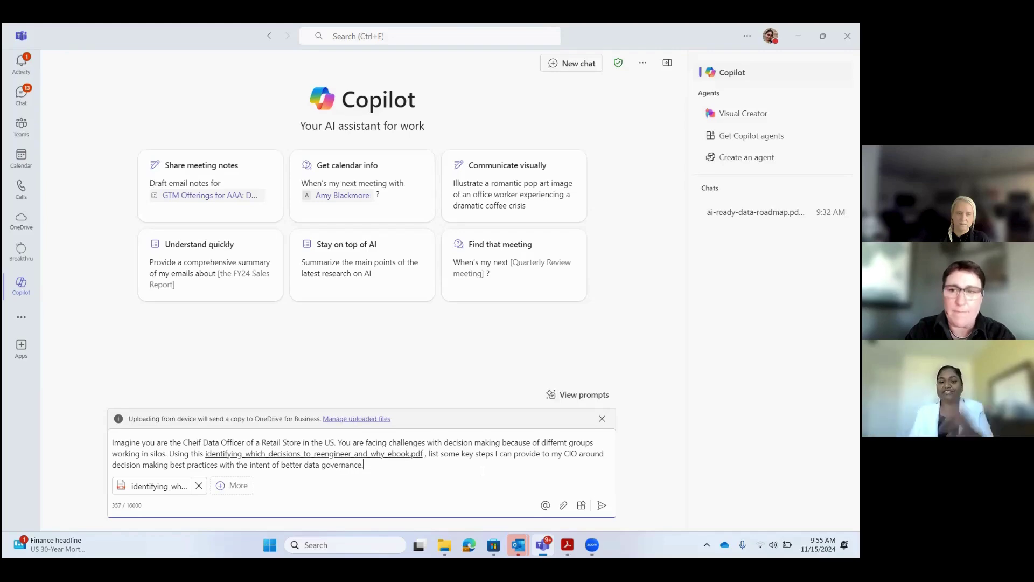
{"action": "left_click", "coordinate": [601, 506]}
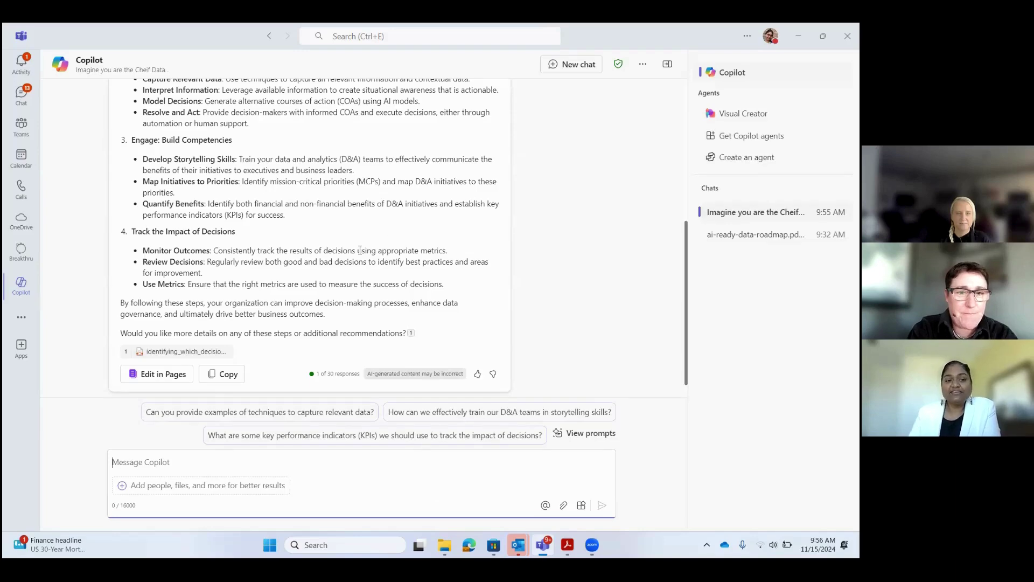
Step: Read through Copilot's response from the start, reviewing the recommended decision-making steps for the CIO and the closing source reference
{"action": "scroll", "coordinate": [356, 246], "scroll_direction": "up", "scroll_amount": 4}
{"action": "scroll", "coordinate": [355, 247], "scroll_direction": "up", "scroll_amount": 1}
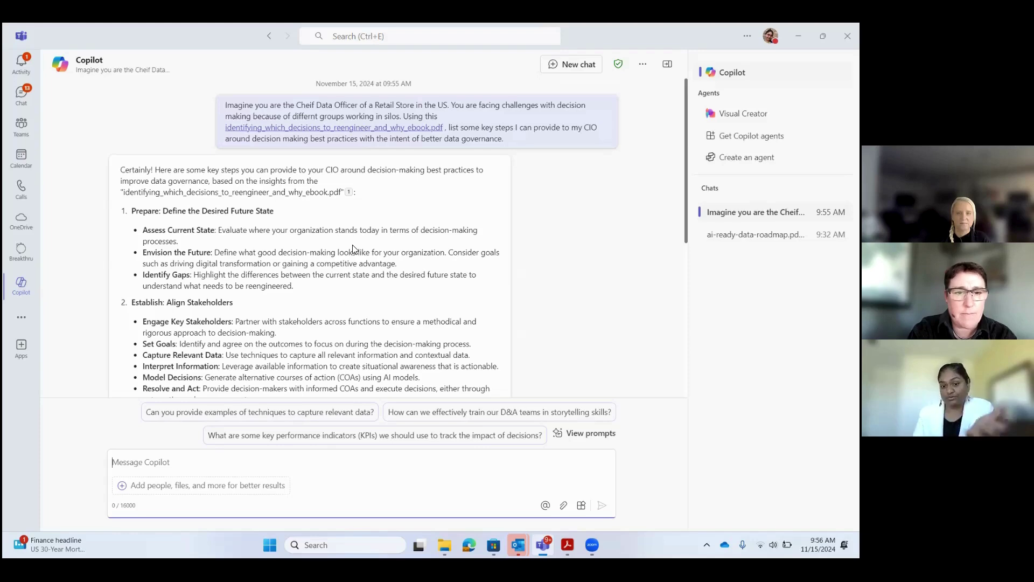
{"action": "scroll", "coordinate": [300, 273], "scroll_direction": "down", "scroll_amount": 5}
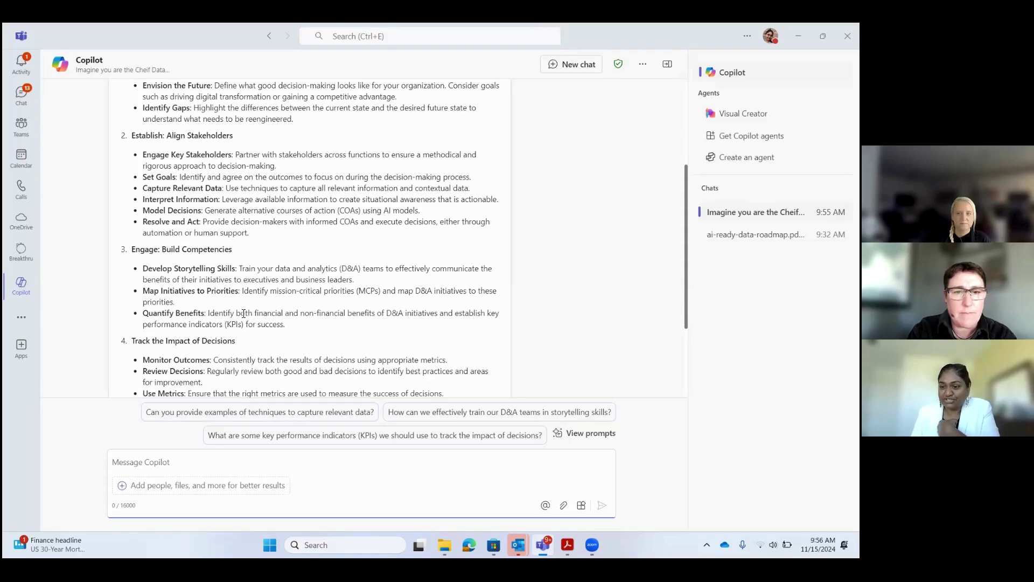
{"action": "scroll", "coordinate": [243, 309], "scroll_direction": "down", "scroll_amount": 3}
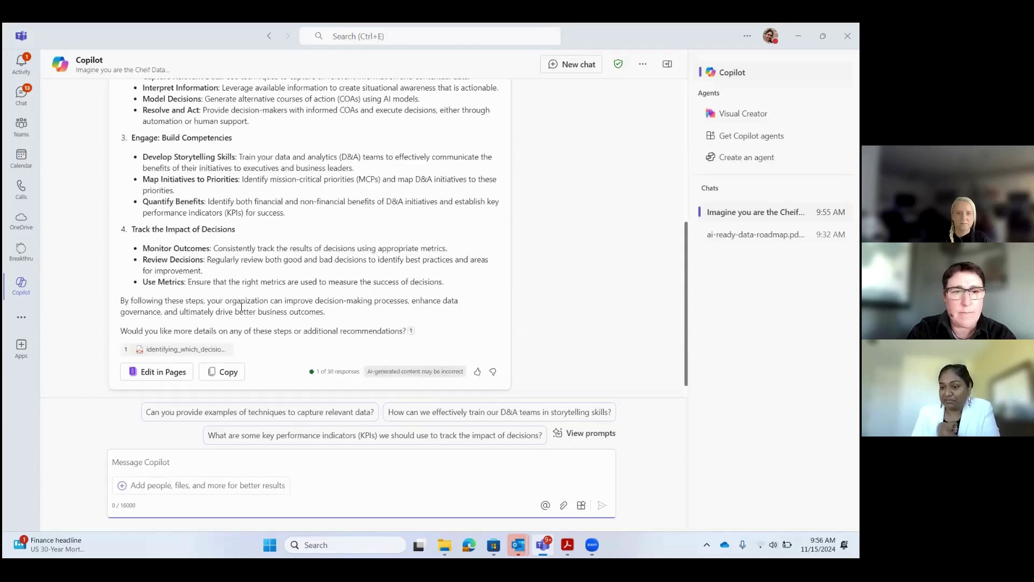
{"action": "scroll", "coordinate": [243, 301], "scroll_direction": "up", "scroll_amount": 3}
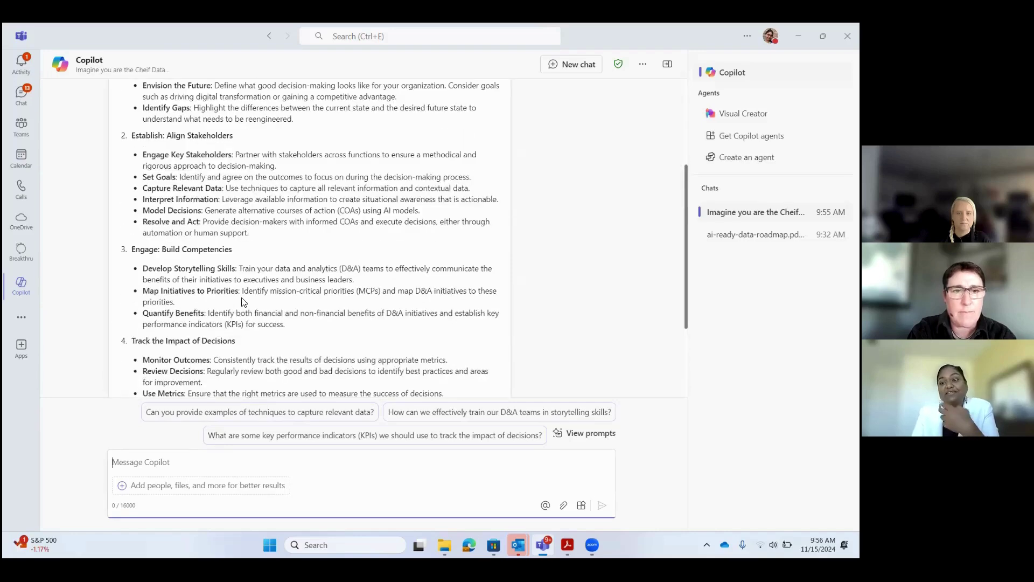
{"action": "scroll", "coordinate": [243, 299], "scroll_direction": "down", "scroll_amount": 3}
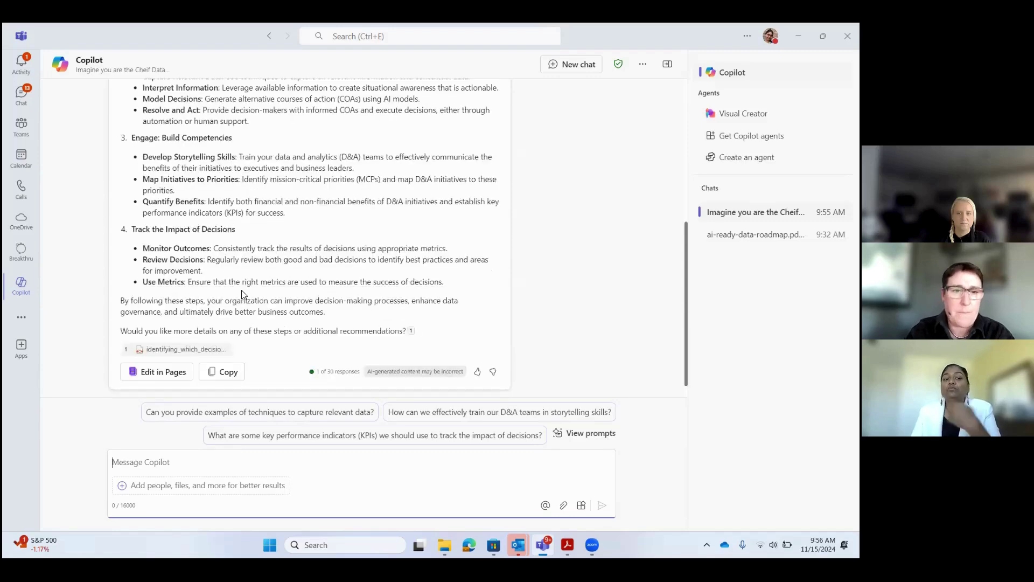